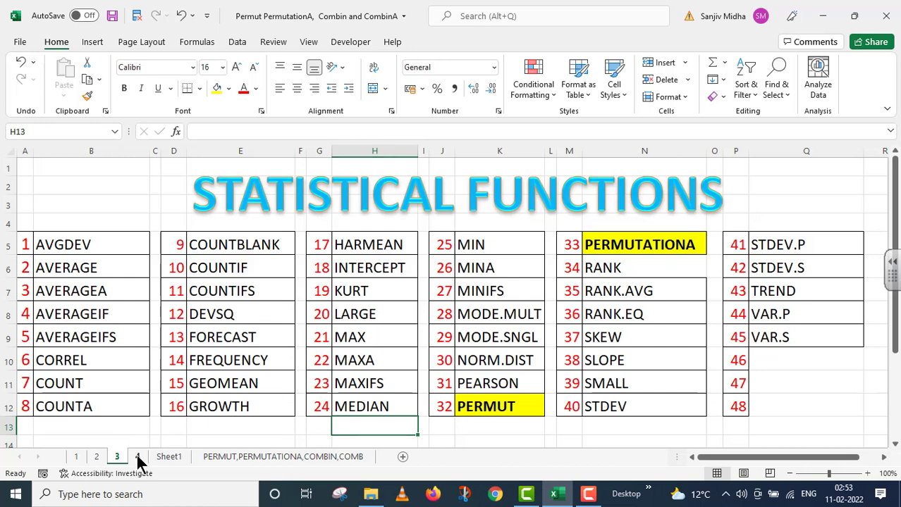
On the PERMUT,PERMUTATIONA,COMBIN,COMB sheet, fill the number column from A3 to A11 with the series 2 to 10.
{"action": "left_click", "coordinate": [138, 457]}
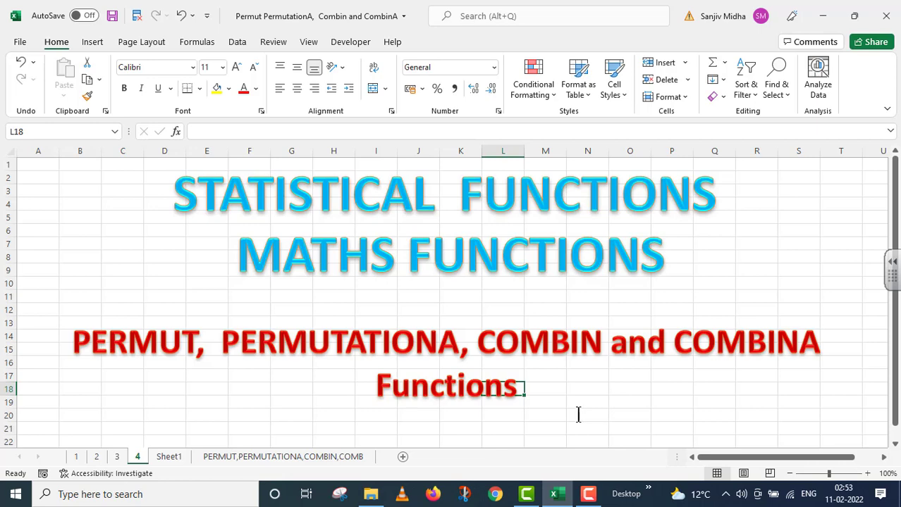
{"action": "left_click", "coordinate": [318, 458]}
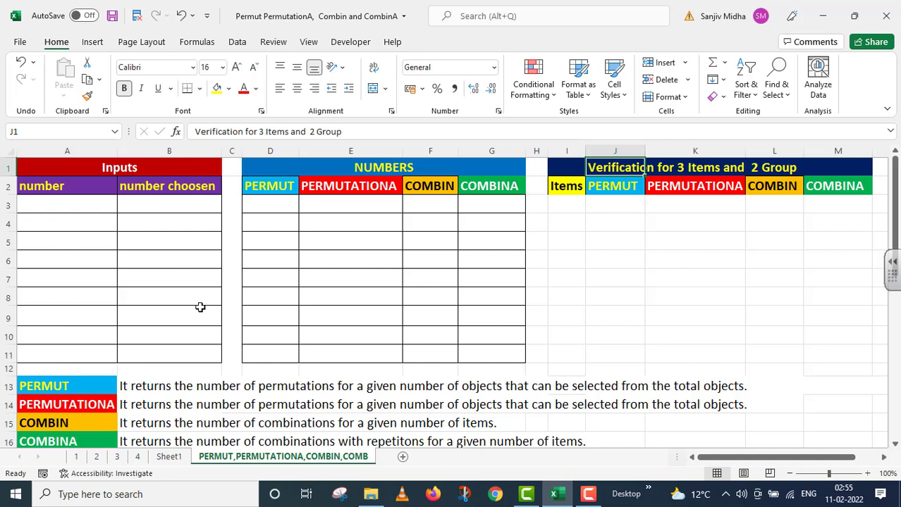
{"action": "left_click", "coordinate": [77, 203]}
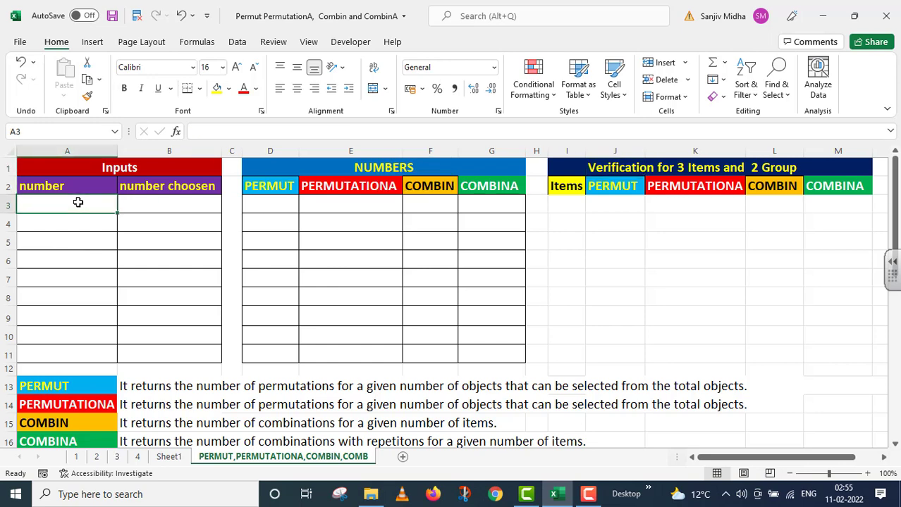
{"action": "type", "text": "2"}
{"action": "left_click", "coordinate": [84, 223]}
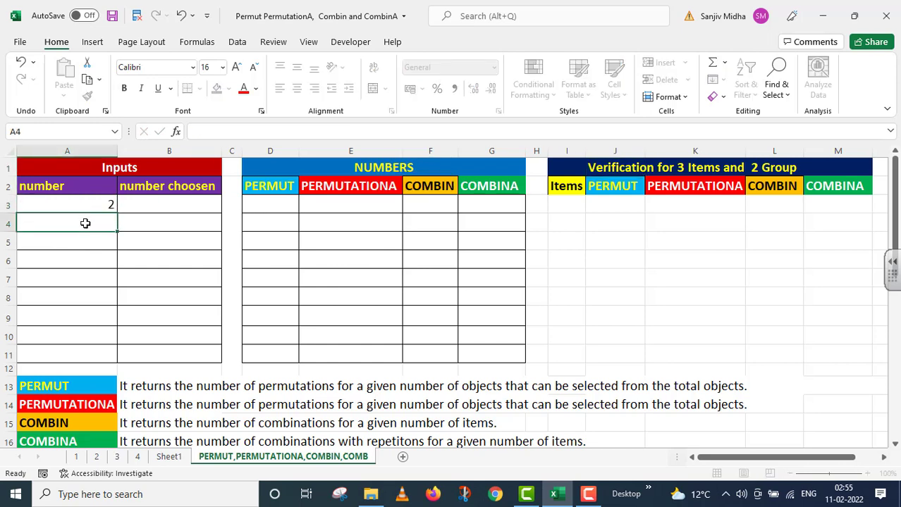
{"action": "type", "text": "3"}
{"action": "left_click_drag", "start_coordinate": [94, 203], "coordinate": [113, 359]}
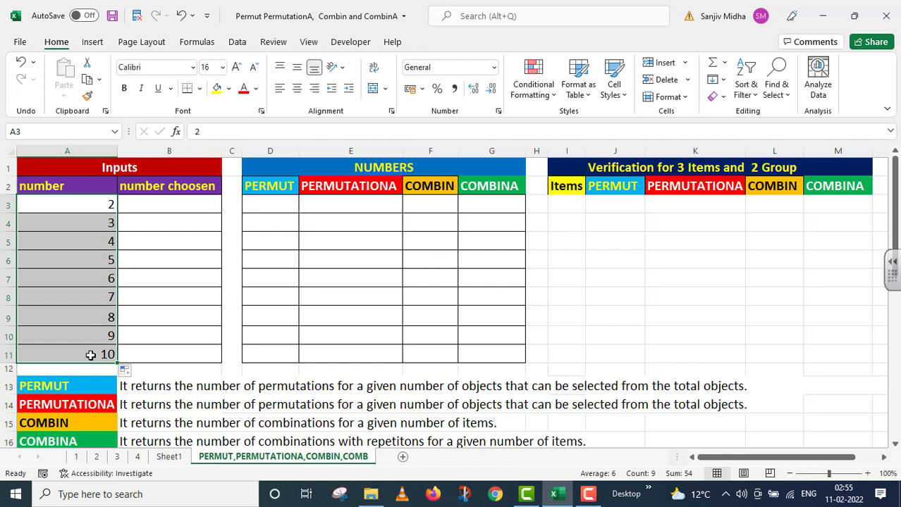
Fill the number choosen column from B3 to B11 with the series 1 to 9.
{"action": "left_click", "coordinate": [176, 203]}
{"action": "type", "text": "1"}
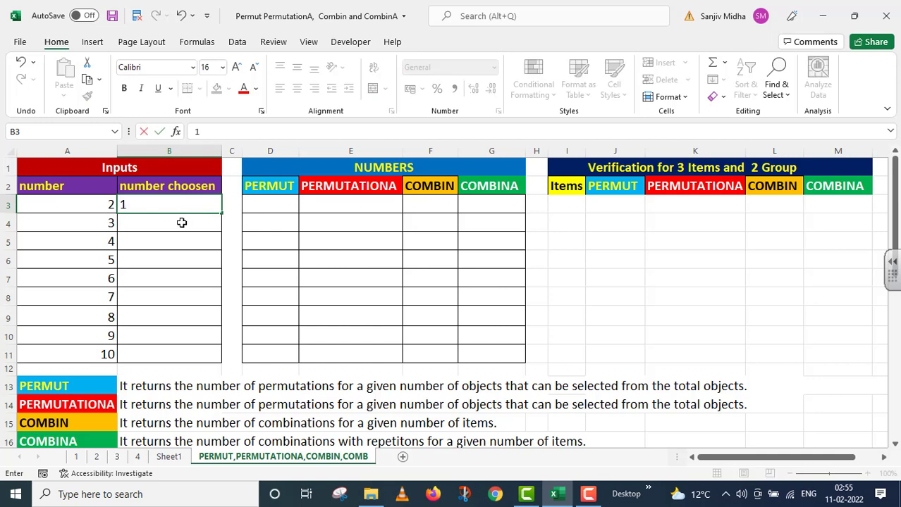
{"action": "left_click", "coordinate": [181, 223]}
{"action": "type", "text": "2"}
{"action": "left_click_drag", "start_coordinate": [181, 202], "coordinate": [221, 363]}
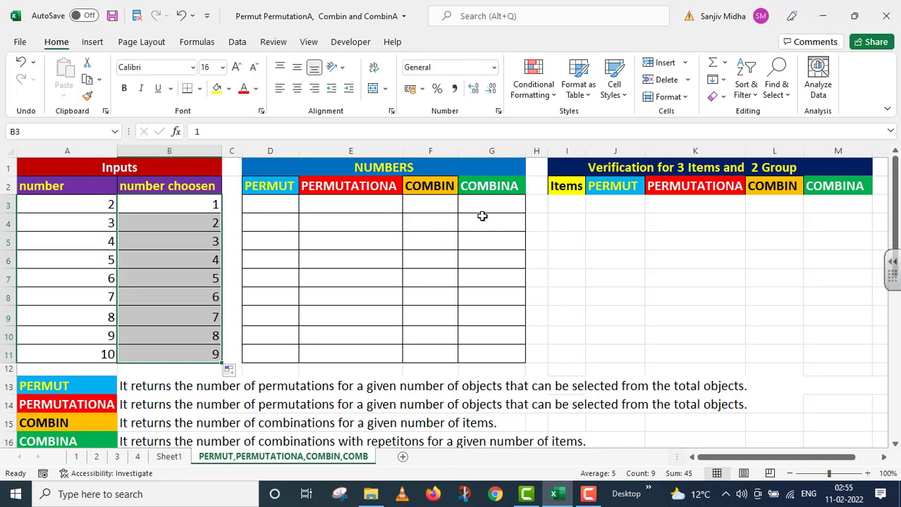
Enter =PERMUT(A3,B3) in D3 and fill the formula down to D11.
{"action": "left_click", "coordinate": [263, 204]}
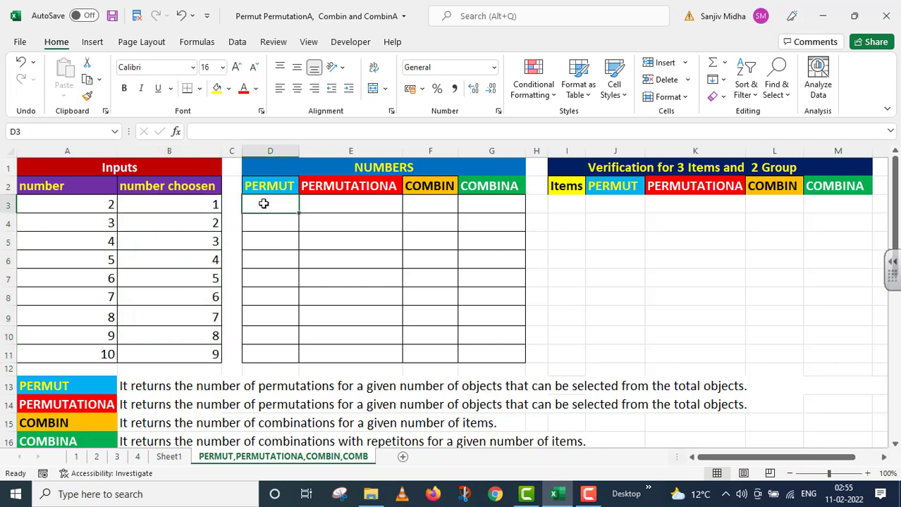
{"action": "type", "text": "=PE"}
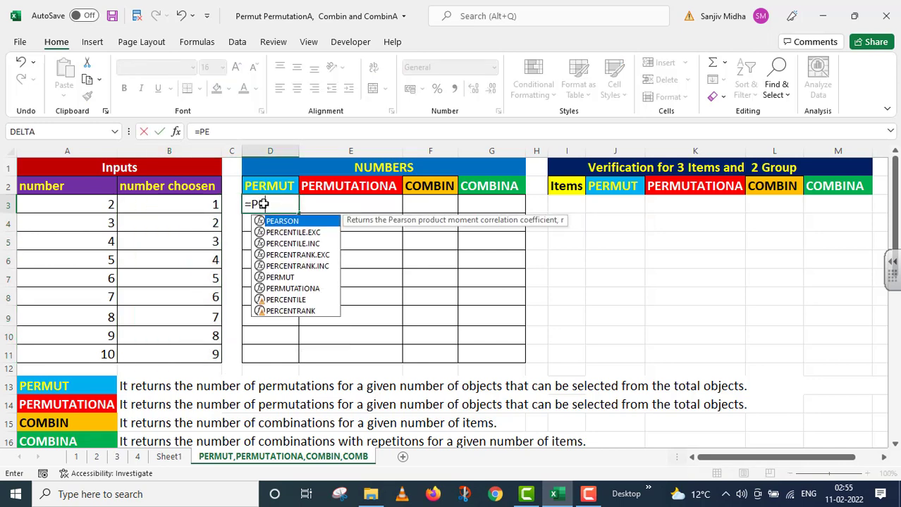
{"action": "type", "text": "RMUT("}
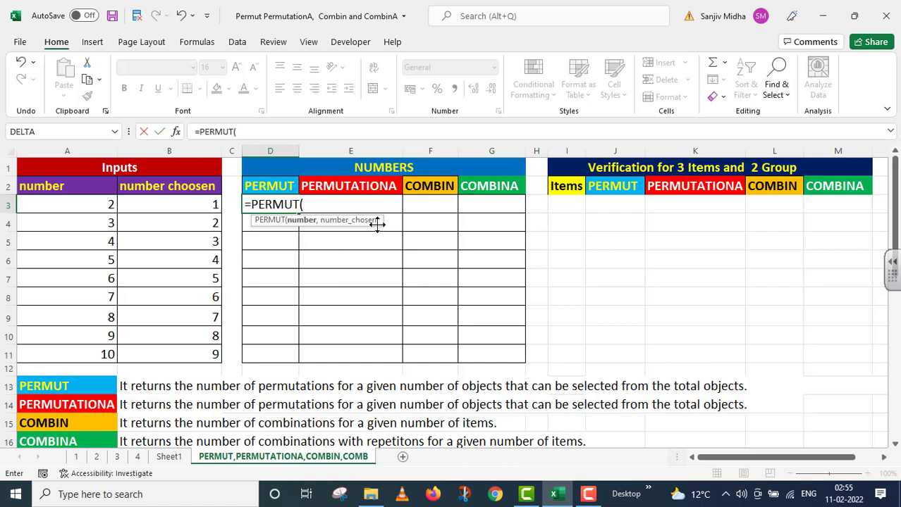
{"action": "left_click", "coordinate": [103, 206]}
{"action": "type", "text": ","}
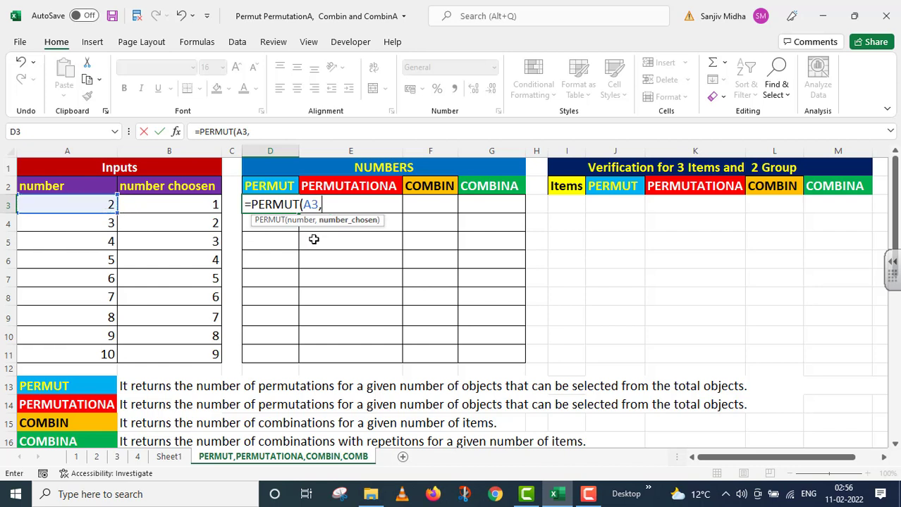
{"action": "left_click", "coordinate": [202, 205]}
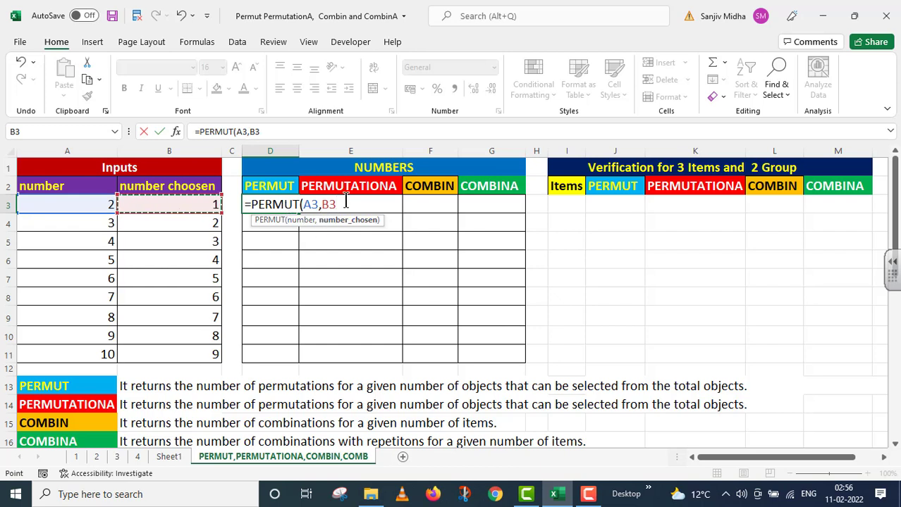
{"action": "type", "text": ")"}
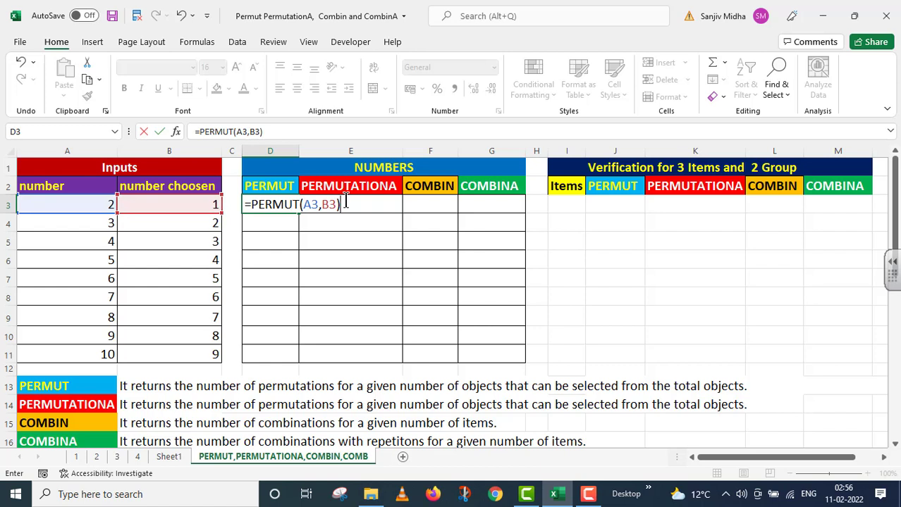
{"action": "key", "text": "Return"}
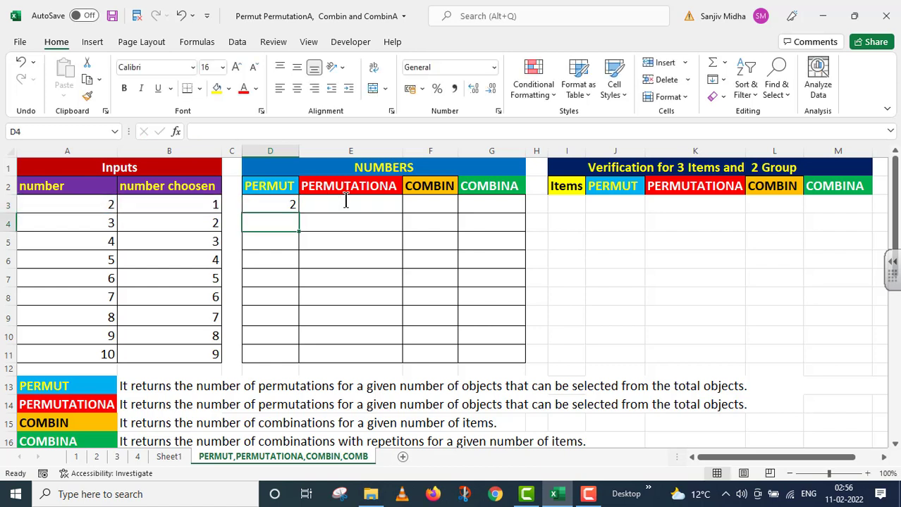
{"action": "left_click", "coordinate": [277, 207]}
{"action": "left_click_drag", "start_coordinate": [298, 213], "coordinate": [295, 358]}
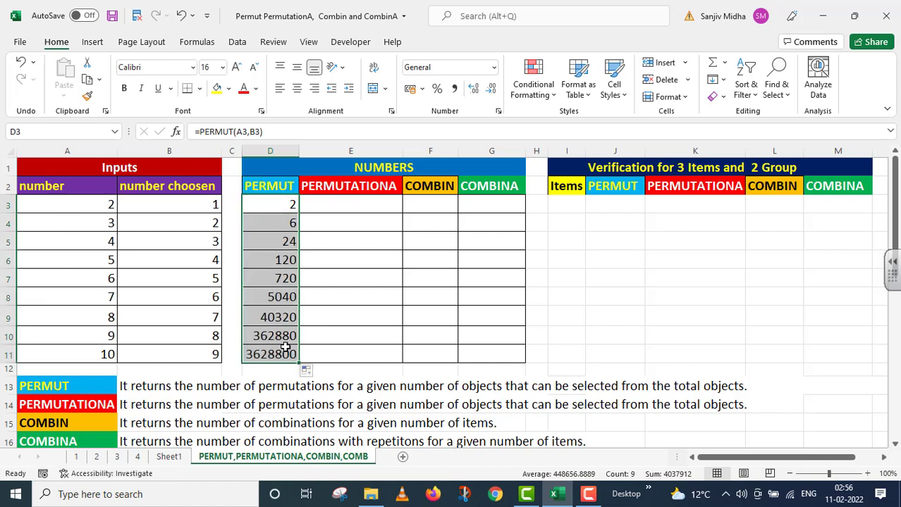
Enter =PERMUTATIONA(A3,B3) in E3 and fill the formula down to E11.
{"action": "double_click", "coordinate": [326, 204]}
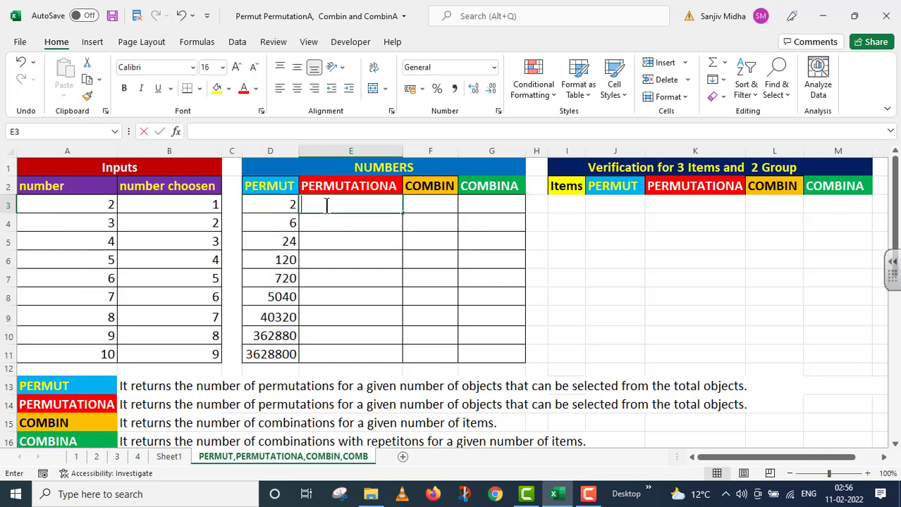
{"action": "type", "text": "="}
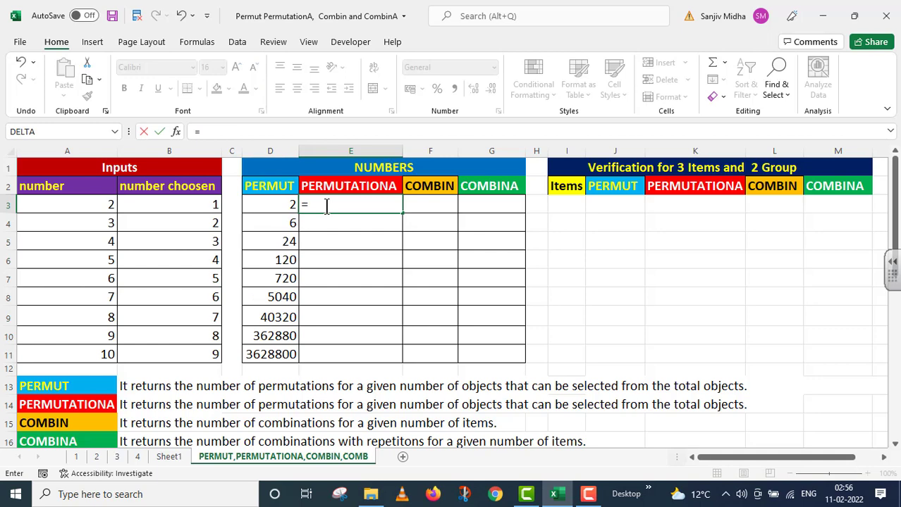
{"action": "type", "text": "PERMUTATIO"}
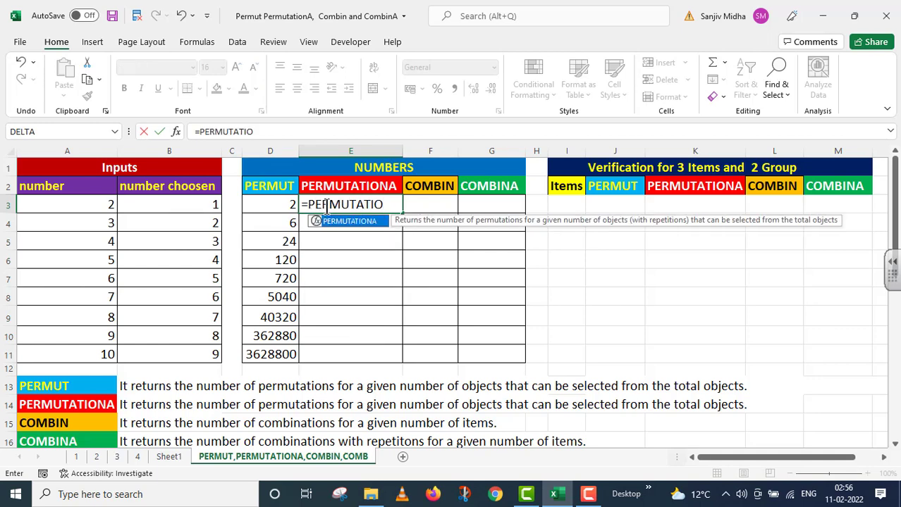
{"action": "type", "text": "NA("}
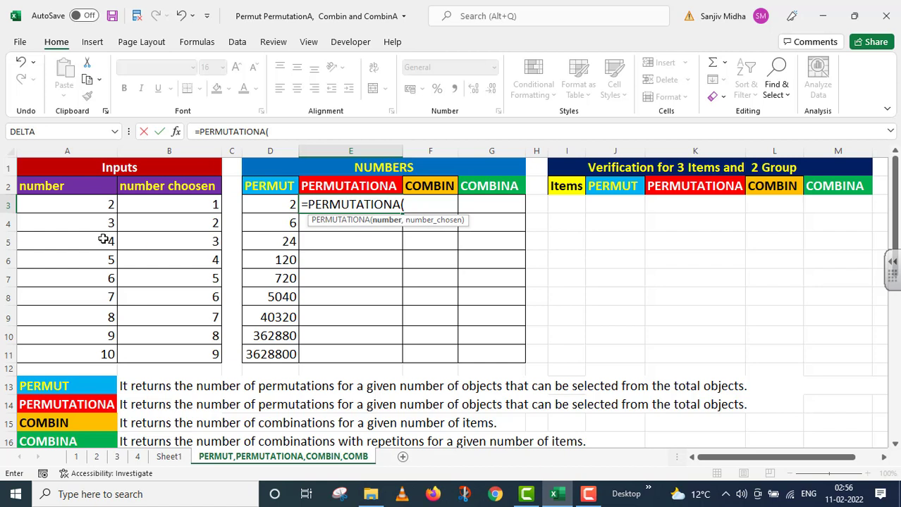
{"action": "left_click", "coordinate": [91, 202]}
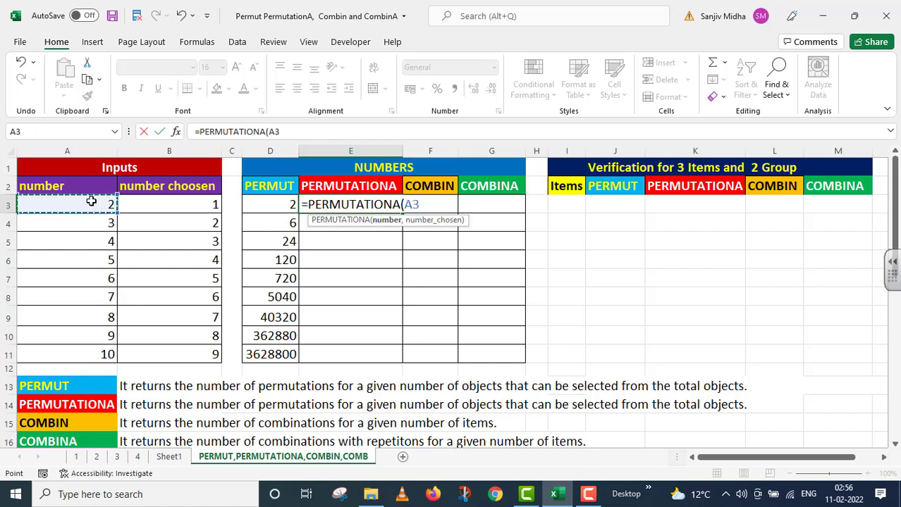
{"action": "type", "text": ","}
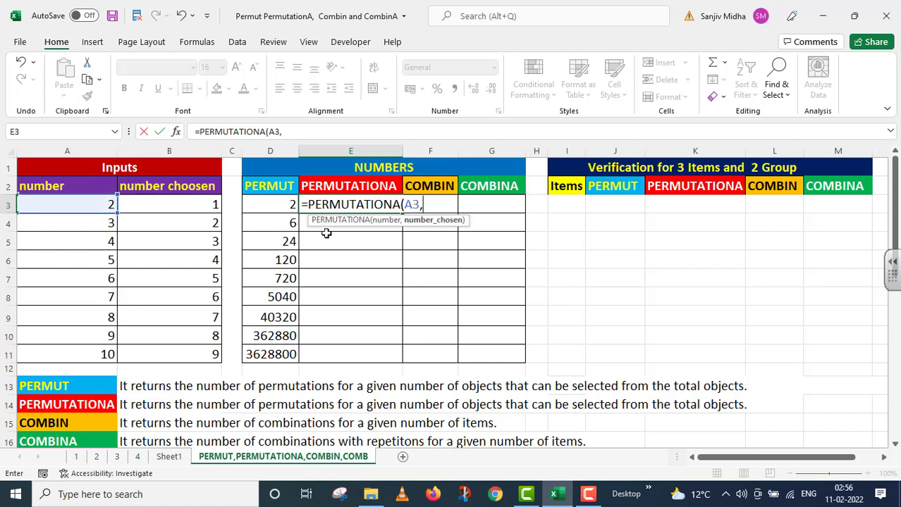
{"action": "left_click", "coordinate": [178, 204]}
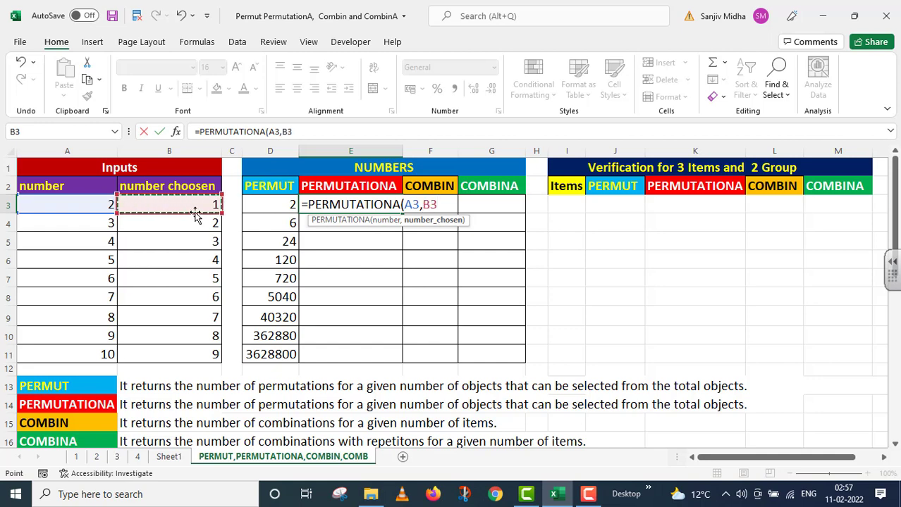
{"action": "type", "text": ")"}
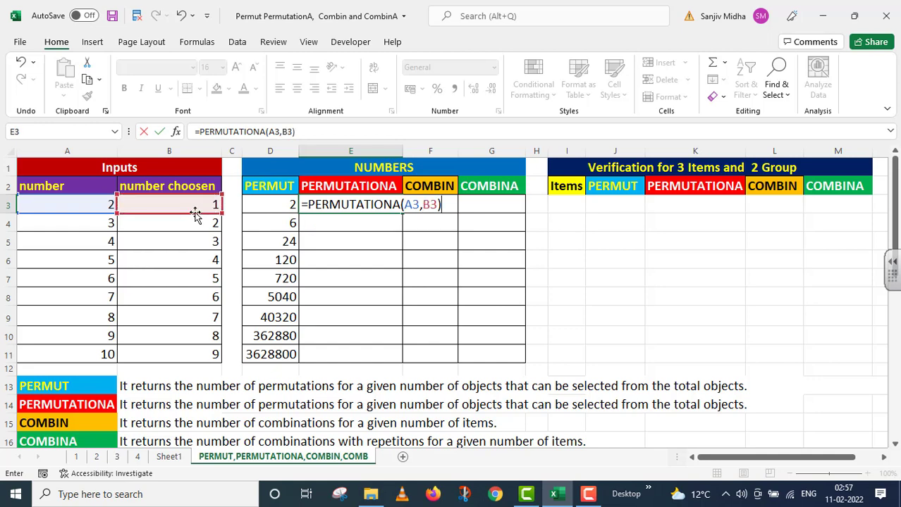
{"action": "key", "text": "Return"}
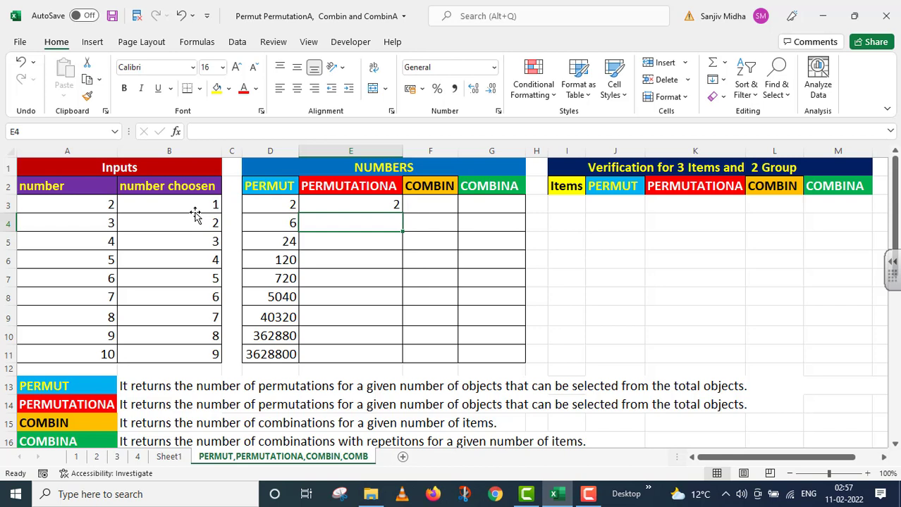
{"action": "left_click", "coordinate": [373, 201]}
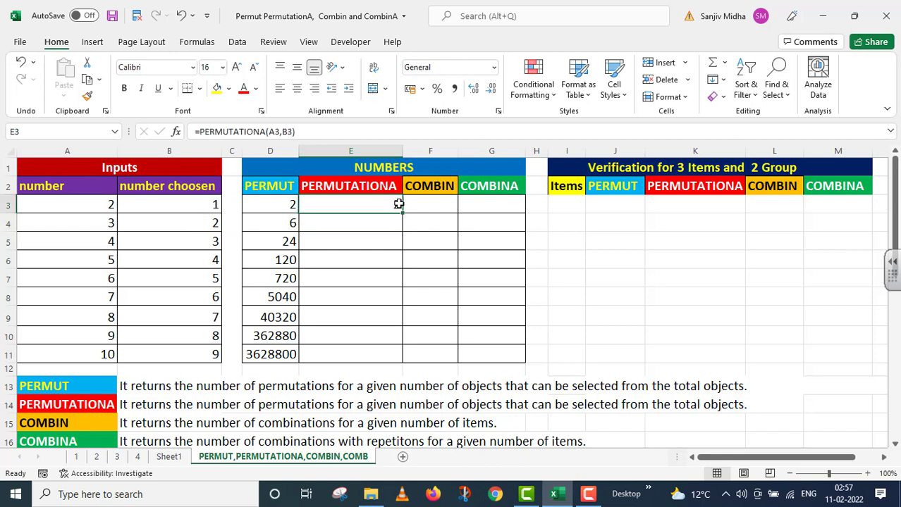
{"action": "left_click_drag", "start_coordinate": [401, 210], "coordinate": [400, 356]}
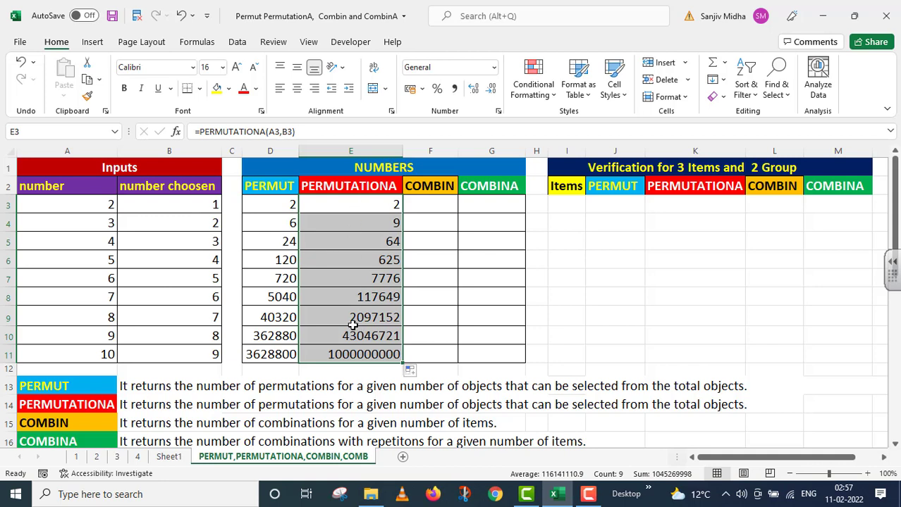
Enter =COMBIN(A3,B3) in F3 and fill the formula down to F11.
{"action": "left_click", "coordinate": [429, 206]}
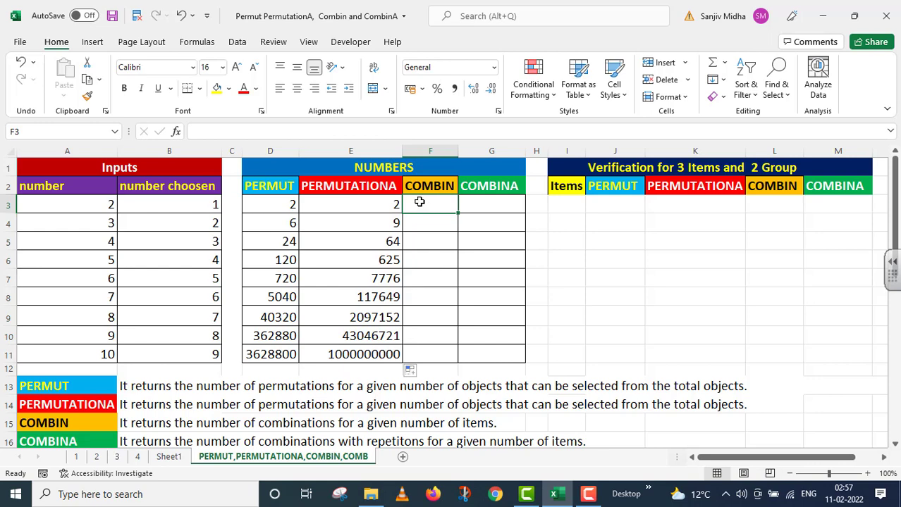
{"action": "type", "text": "="}
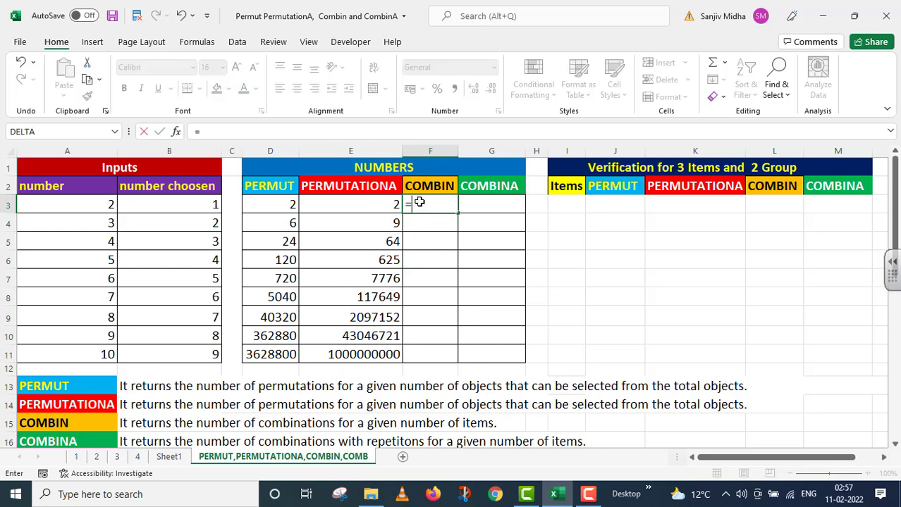
{"action": "type", "text": "CO"}
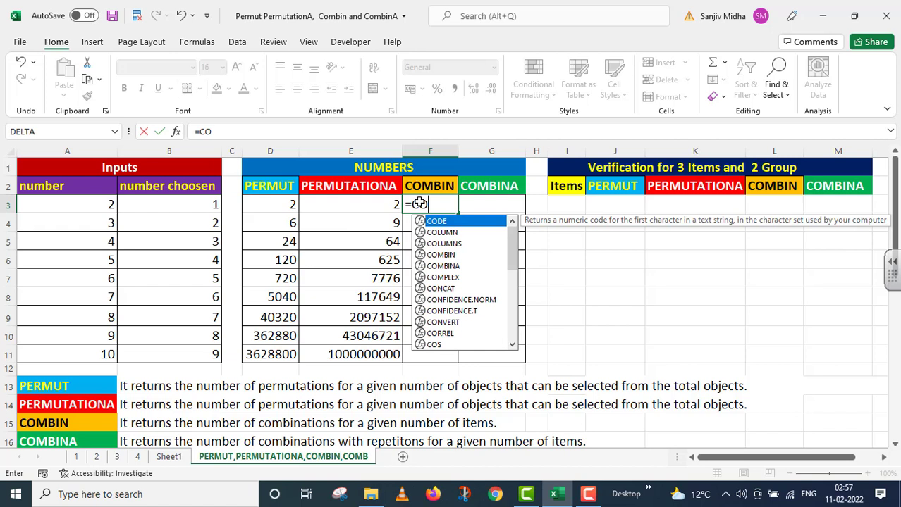
{"action": "type", "text": "MBIN("}
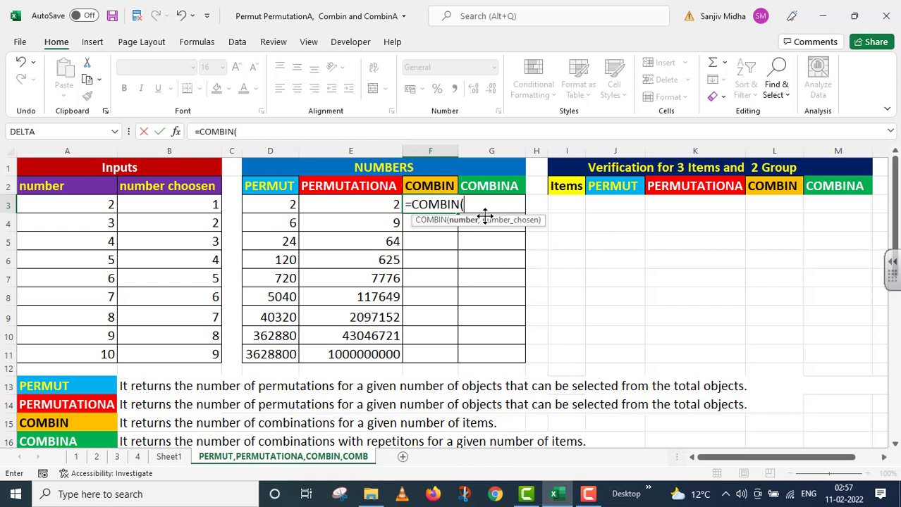
{"action": "left_click", "coordinate": [81, 205]}
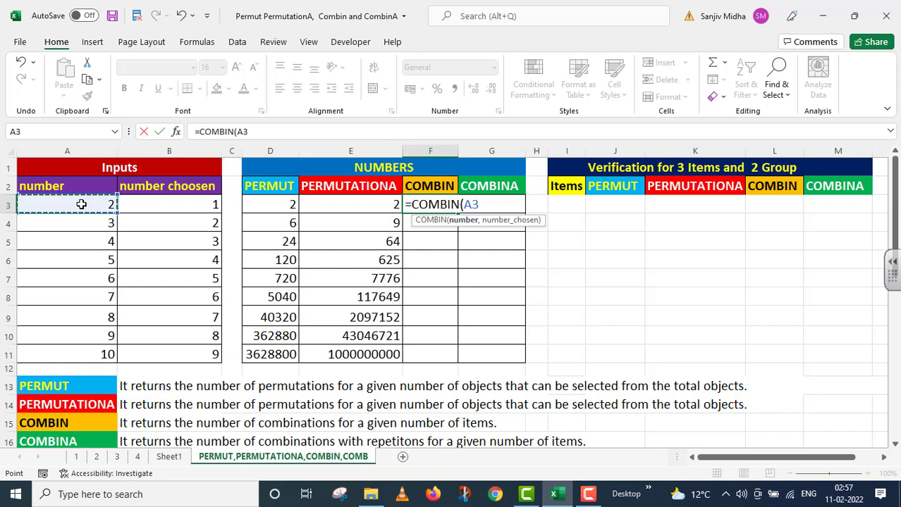
{"action": "type", "text": ","}
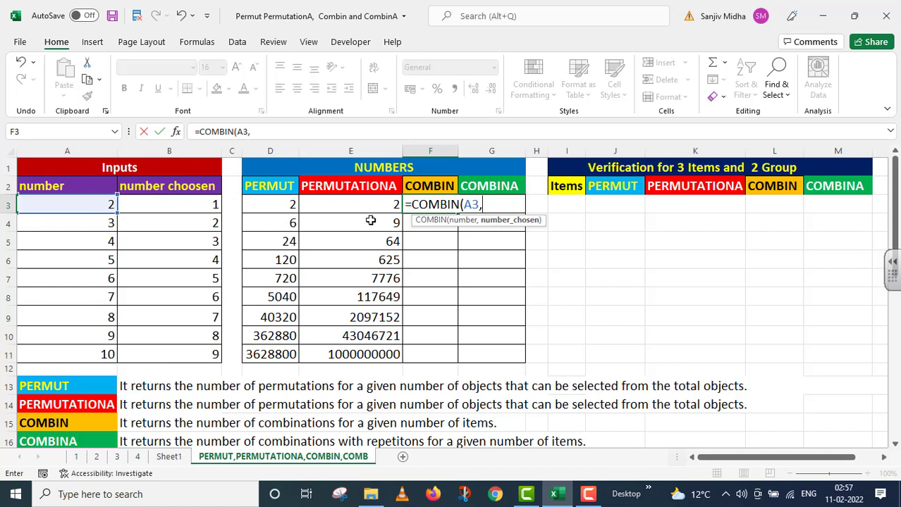
{"action": "left_click", "coordinate": [178, 204]}
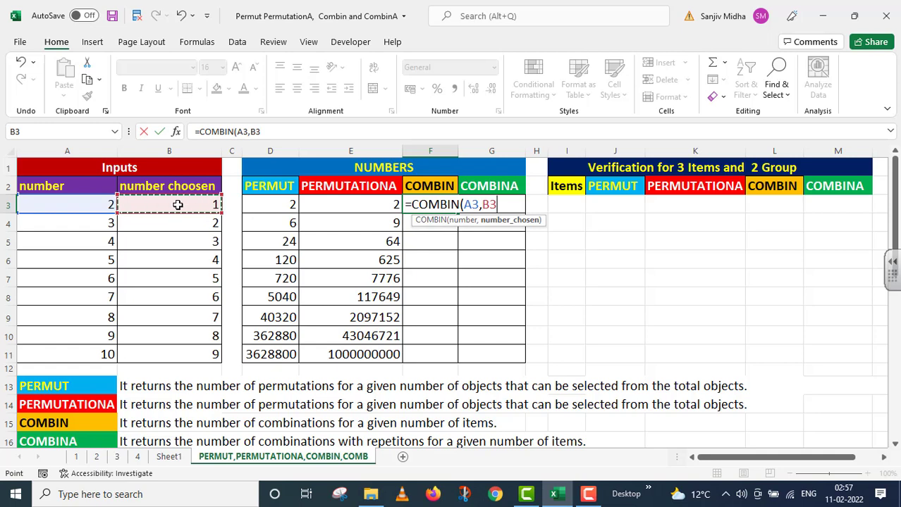
{"action": "type", "text": ")"}
{"action": "key", "text": "Return"}
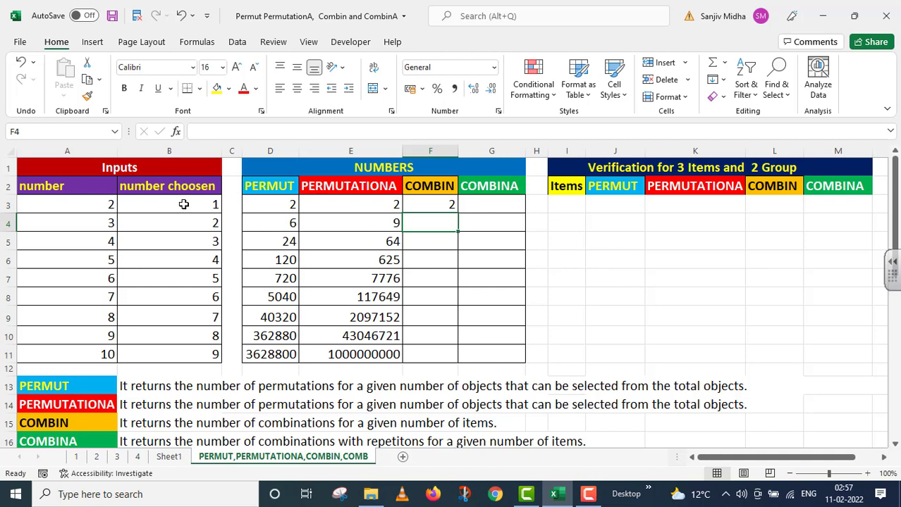
{"action": "left_click_drag", "start_coordinate": [456, 212], "coordinate": [444, 362]}
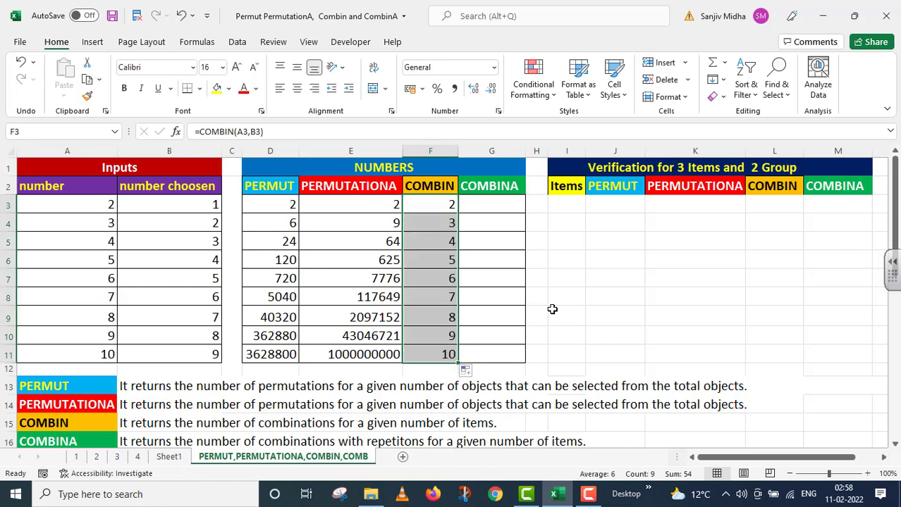
Enter =COMBINA(A3,B3) in G3 and fill the formula down to G11.
{"action": "left_click", "coordinate": [482, 201]}
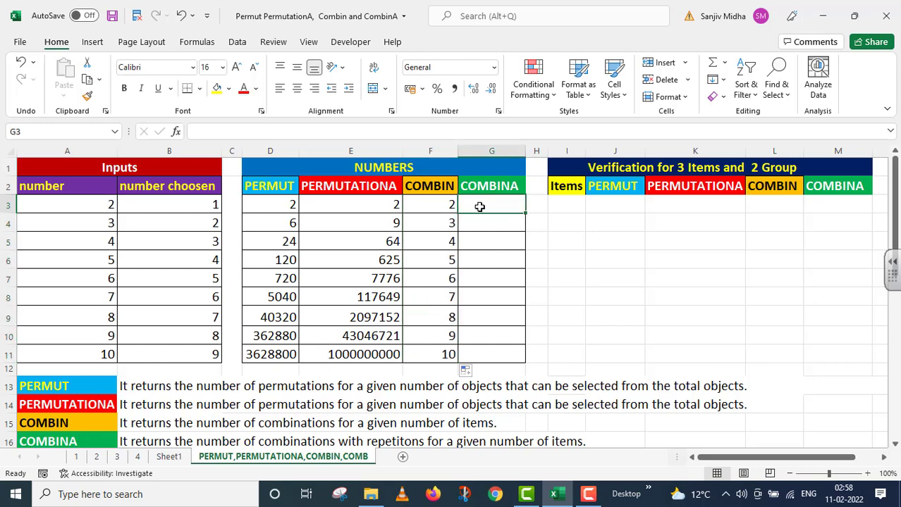
{"action": "type", "text": "="}
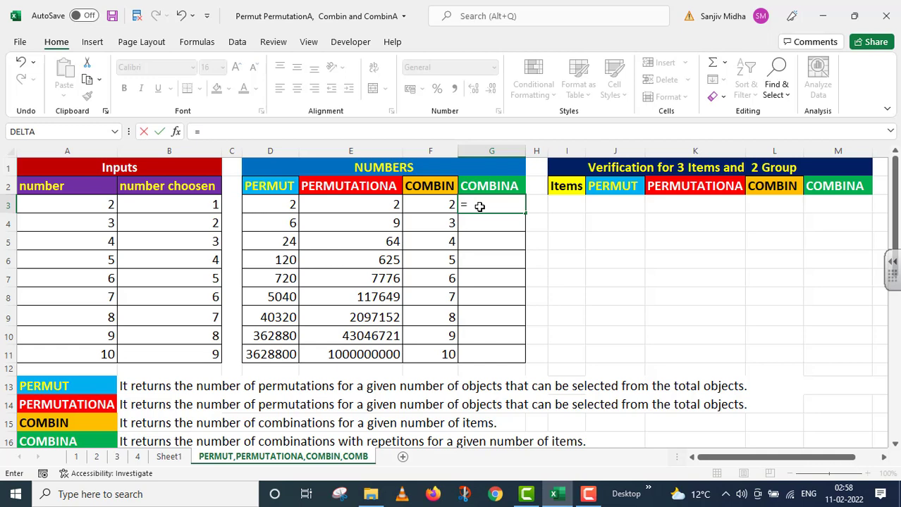
{"action": "type", "text": "COMBI"}
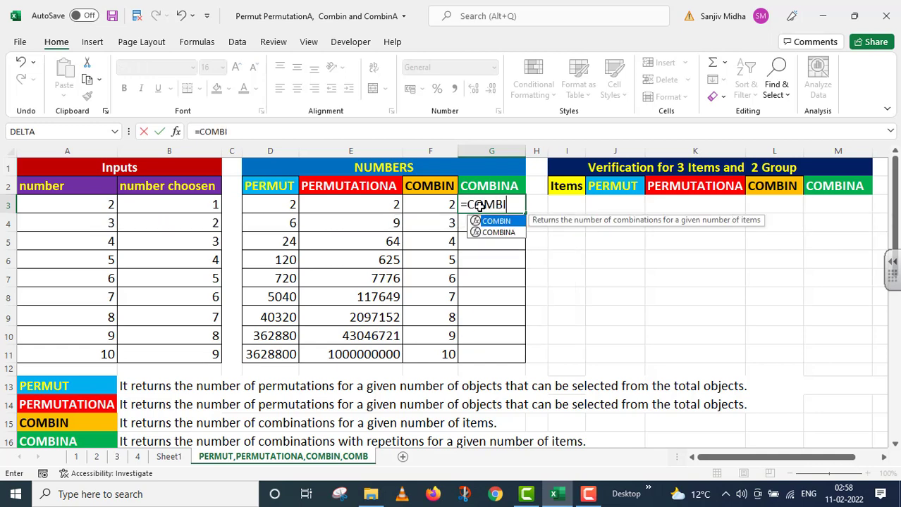
{"action": "type", "text": "NA("}
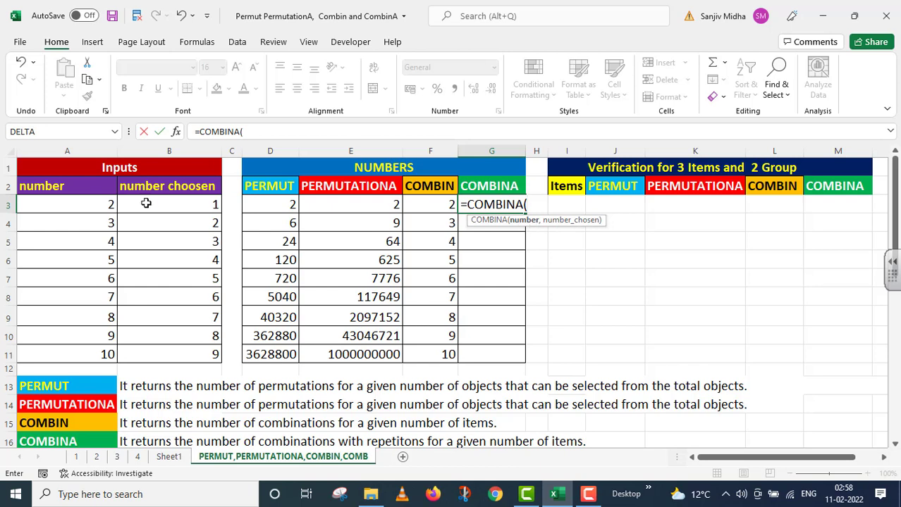
{"action": "left_click", "coordinate": [79, 202]}
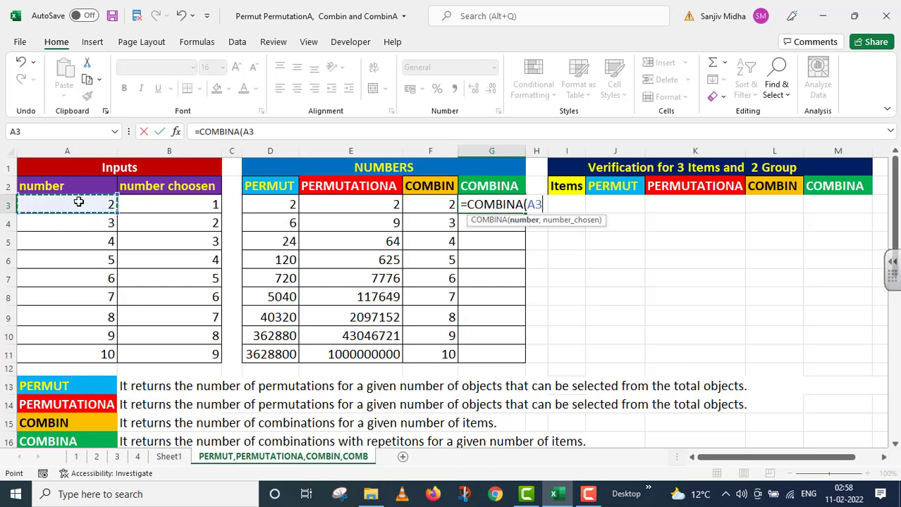
{"action": "type", "text": ","}
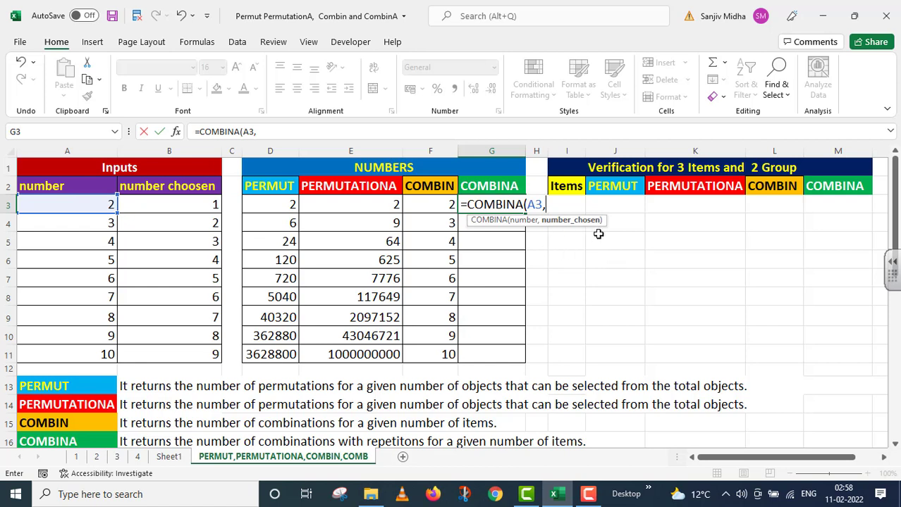
{"action": "left_click", "coordinate": [166, 204]}
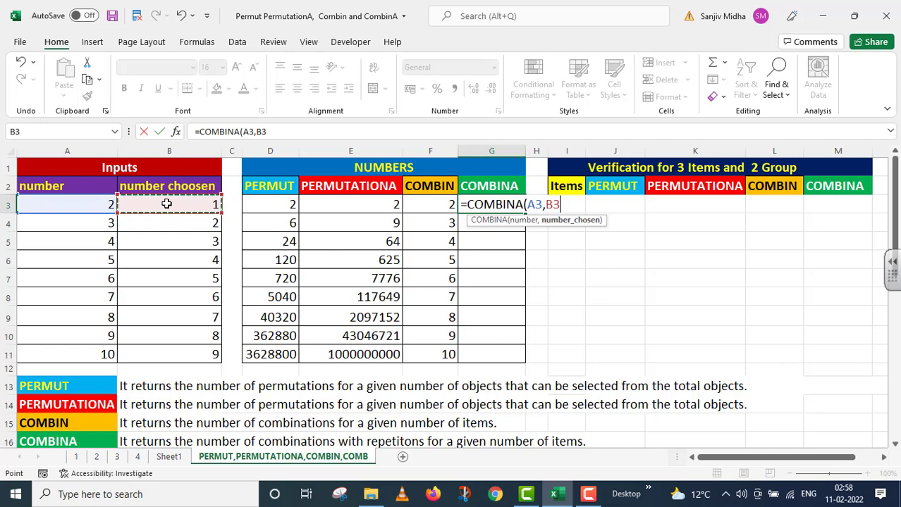
{"action": "type", "text": ")"}
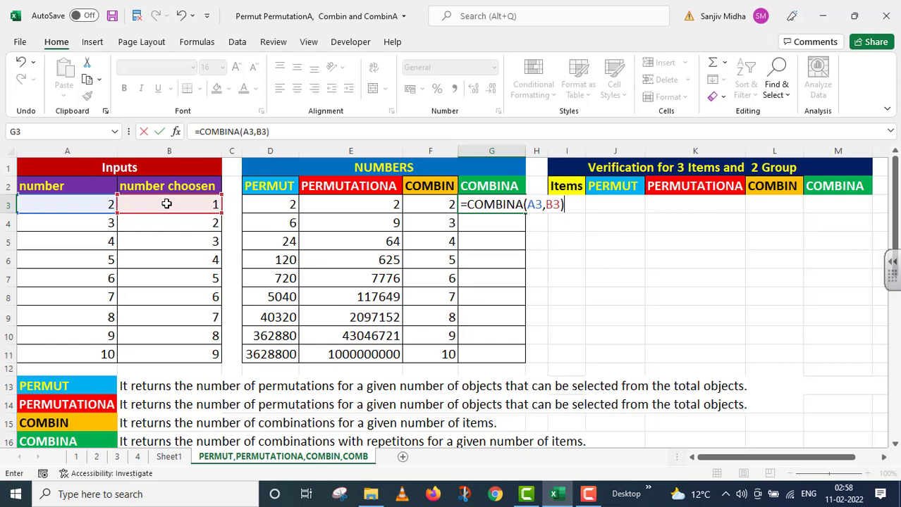
{"action": "key", "text": "Return"}
{"action": "left_click", "coordinate": [522, 207]}
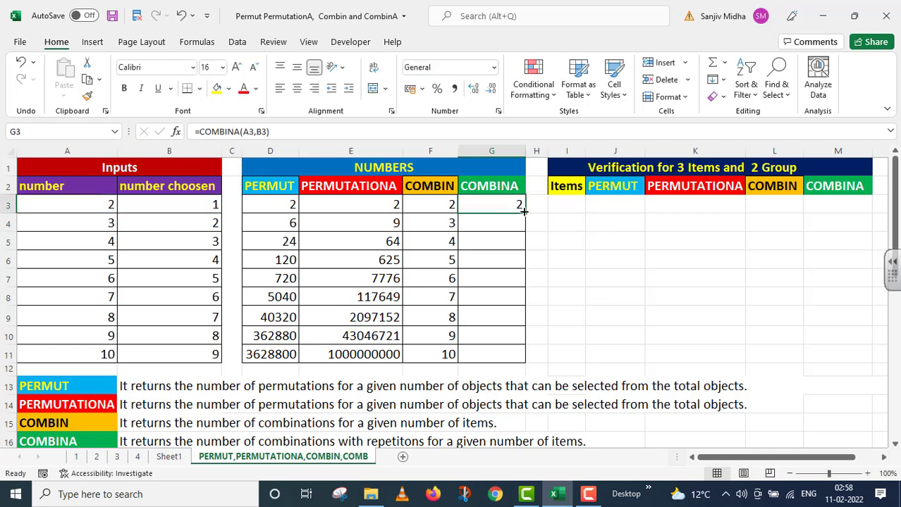
{"action": "left_click_drag", "start_coordinate": [524, 213], "coordinate": [552, 360]}
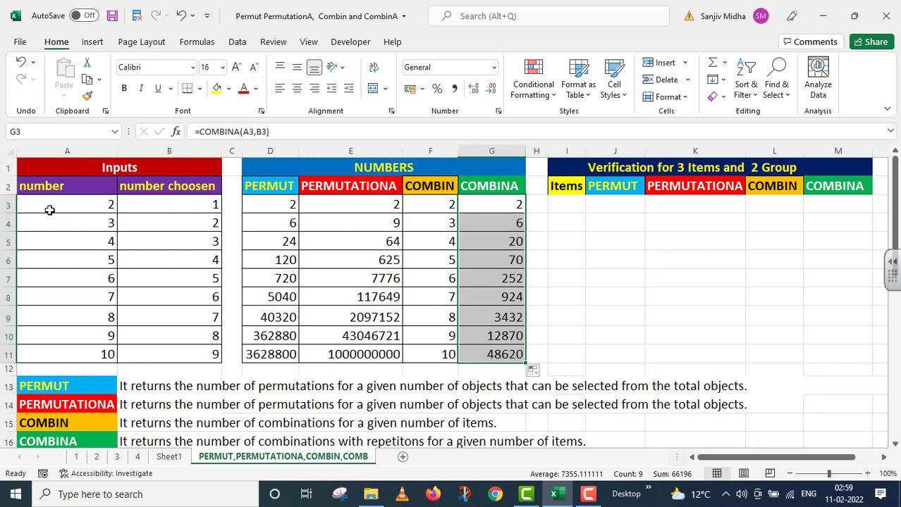
Highlight the row 4 inputs A4:B4 and the results D4:G4 with yellow fill.
{"action": "left_click_drag", "start_coordinate": [42, 223], "coordinate": [183, 223]}
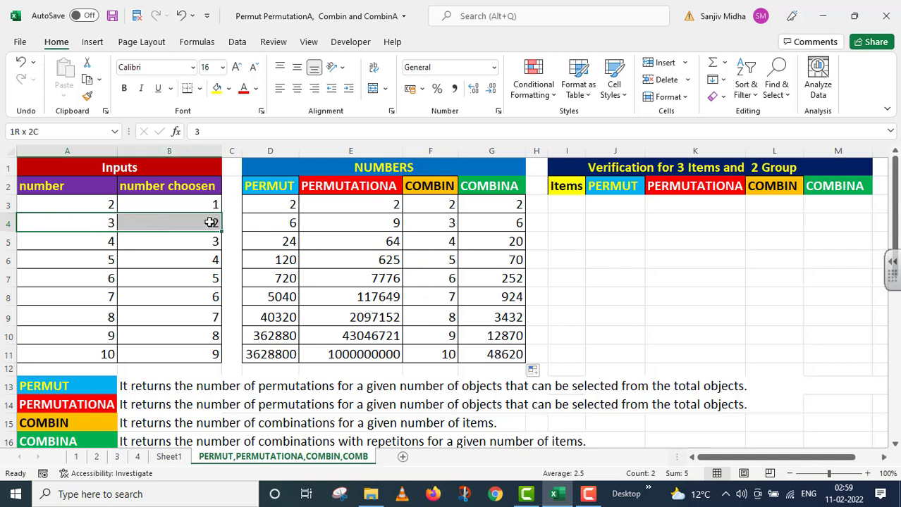
{"action": "left_click", "coordinate": [217, 89]}
{"action": "left_click_drag", "start_coordinate": [253, 222], "coordinate": [487, 223]}
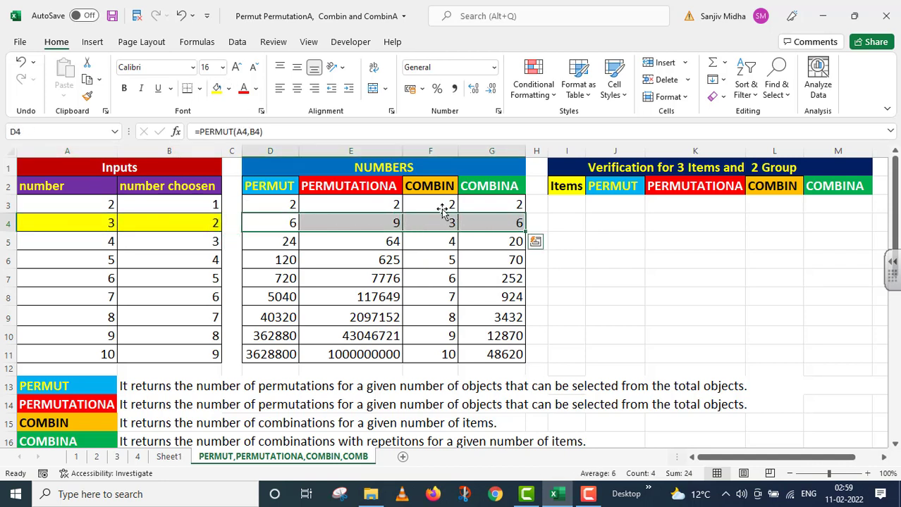
{"action": "left_click", "coordinate": [218, 91]}
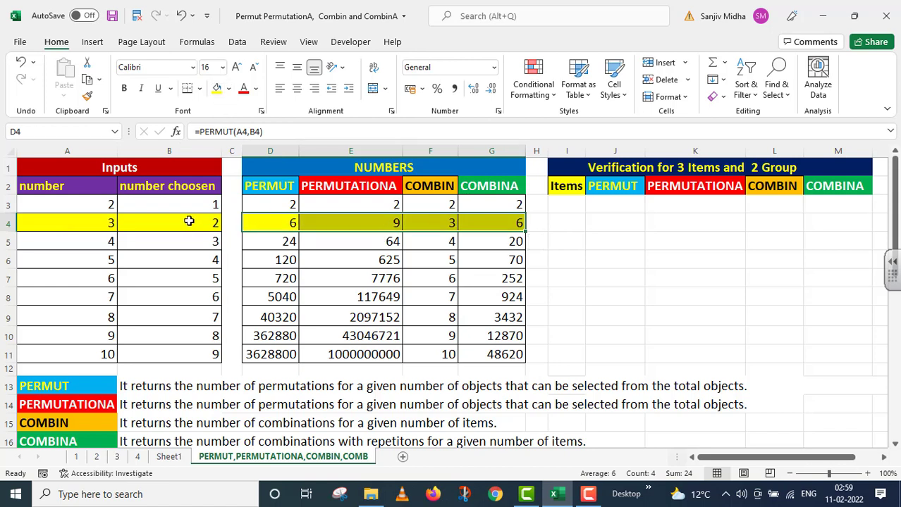
{"action": "left_click", "coordinate": [494, 223]}
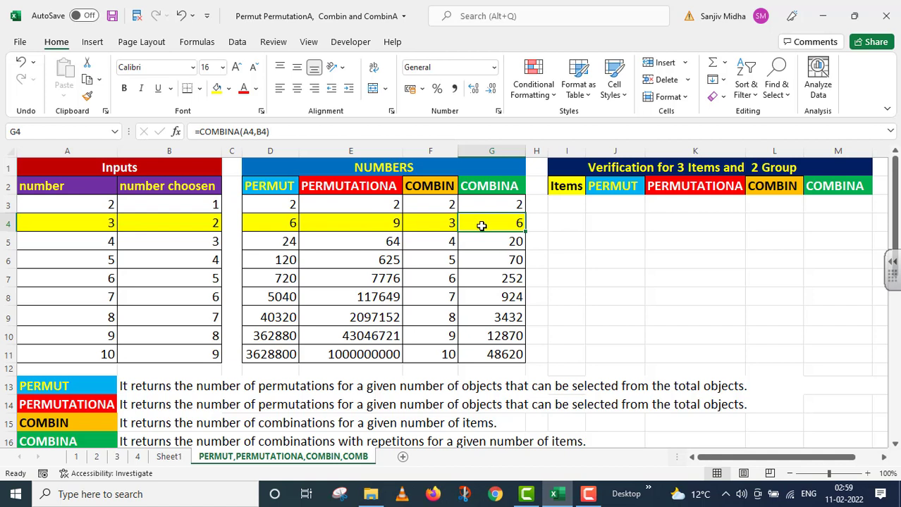
List the items A, B and C in cells I3 to I5 of the verification table.
{"action": "left_click", "coordinate": [558, 202]}
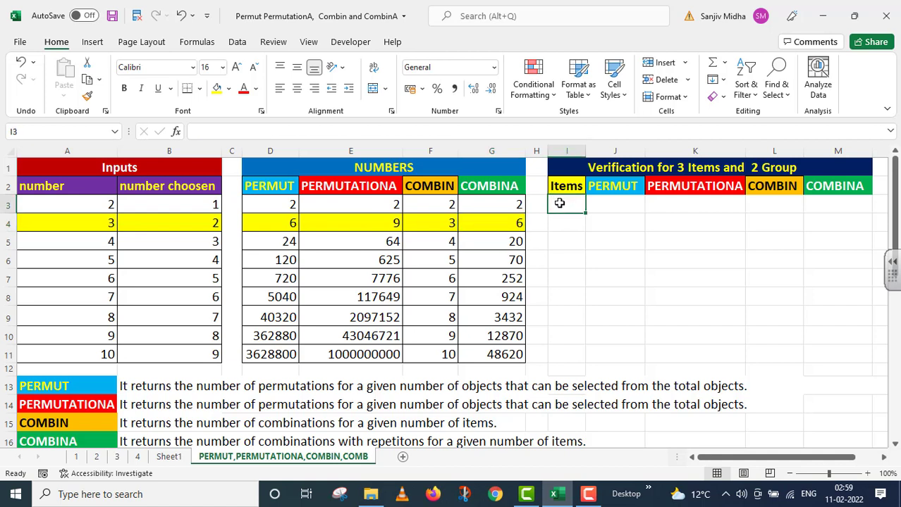
{"action": "type", "text": "A"}
{"action": "left_click", "coordinate": [558, 222]}
{"action": "type", "text": "B"}
{"action": "left_click", "coordinate": [556, 239]}
{"action": "type", "text": "C"}
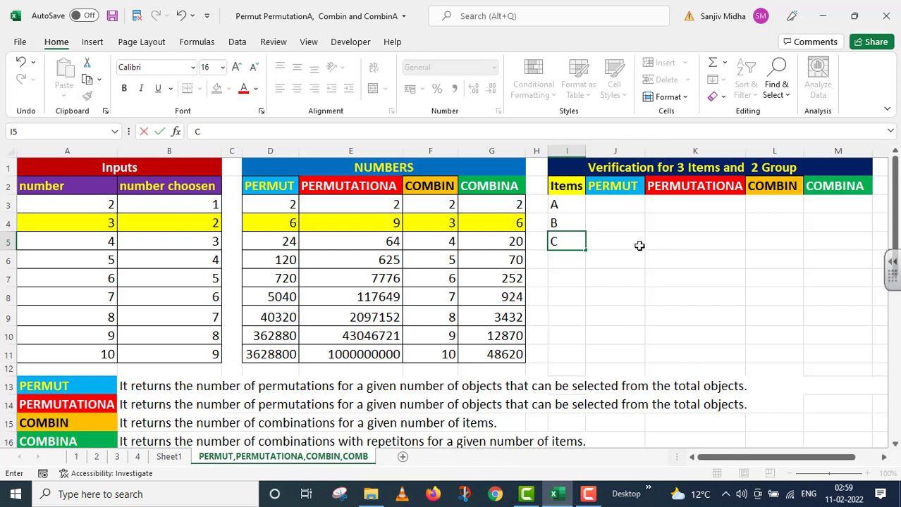
Enter the pairs AB, AC and BC in J3 to J5 of the verification table's PERMUT column.
{"action": "left_click", "coordinate": [606, 205]}
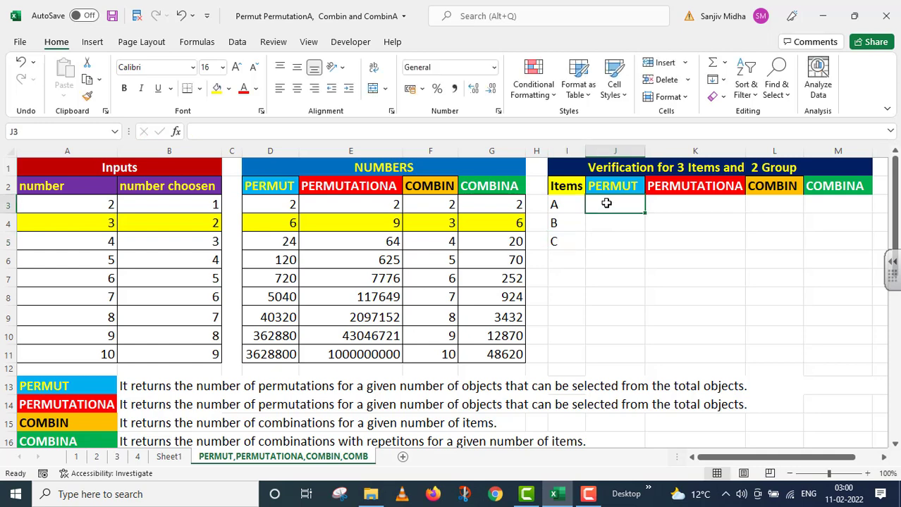
{"action": "type", "text": "AB"}
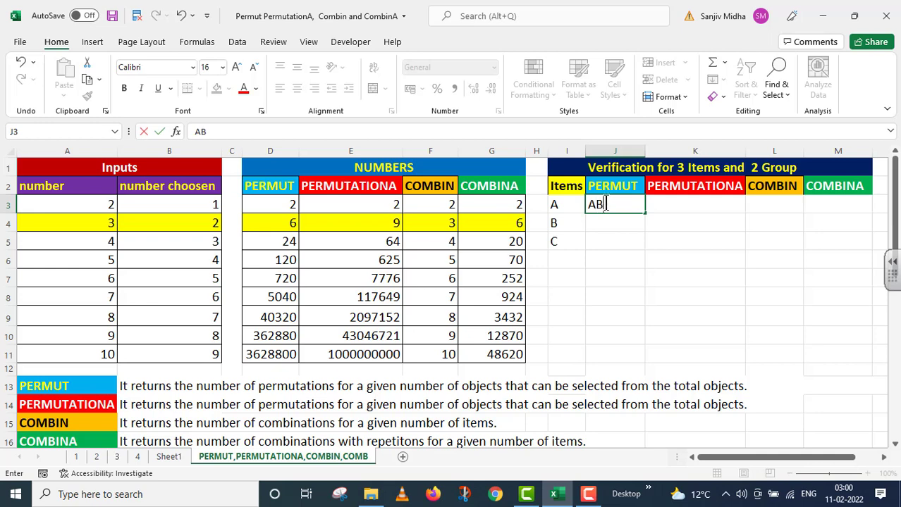
{"action": "left_click", "coordinate": [606, 222]}
{"action": "type", "text": "AC"}
{"action": "left_click", "coordinate": [605, 242]}
{"action": "type", "text": "B"}
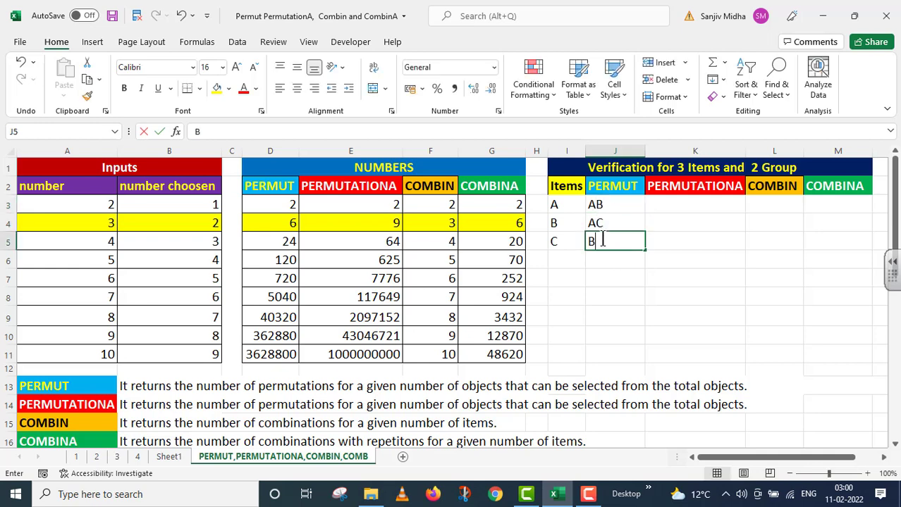
{"action": "type", "text": "C"}
Add the reversed pairs BA, CB and CA in J6 to J8 and review the PERMUT list.
{"action": "left_click", "coordinate": [597, 255]}
{"action": "type", "text": "BA"}
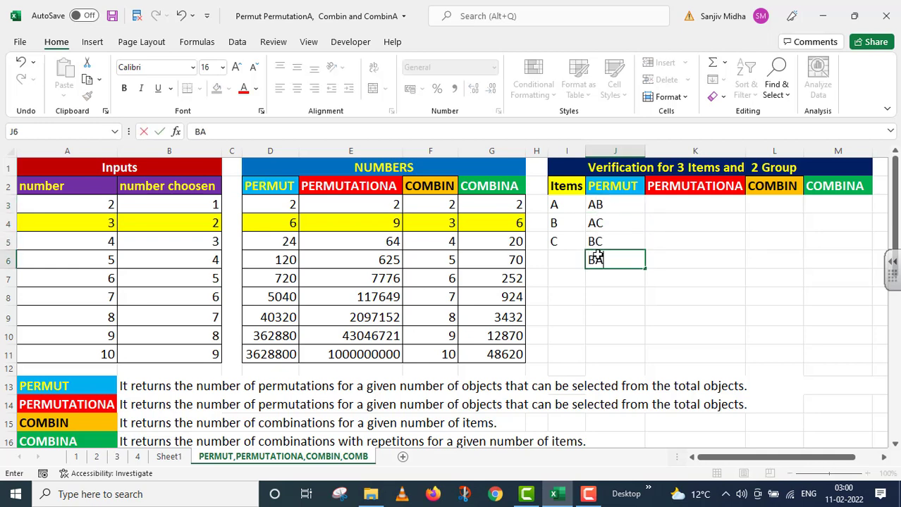
{"action": "left_click", "coordinate": [596, 276]}
{"action": "type", "text": "CB"}
{"action": "left_click", "coordinate": [597, 291]}
{"action": "type", "text": "CA"}
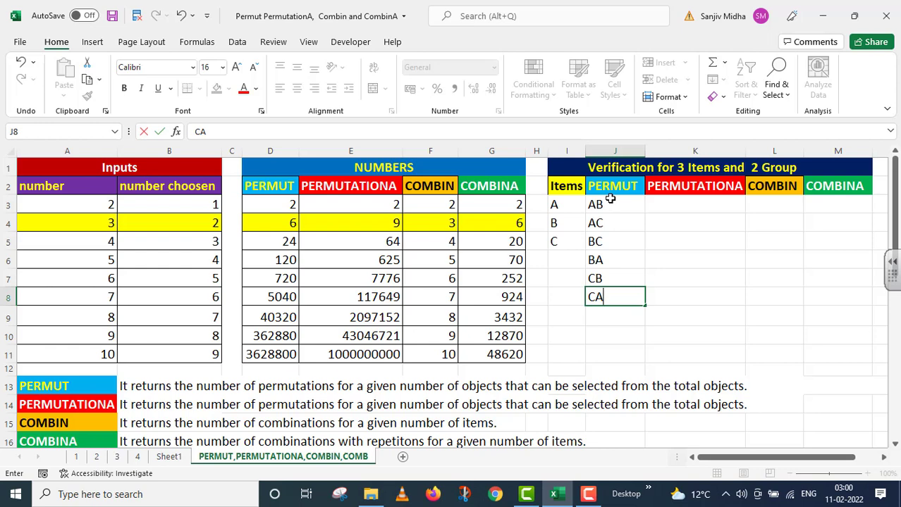
{"action": "left_click_drag", "start_coordinate": [610, 199], "coordinate": [631, 311]}
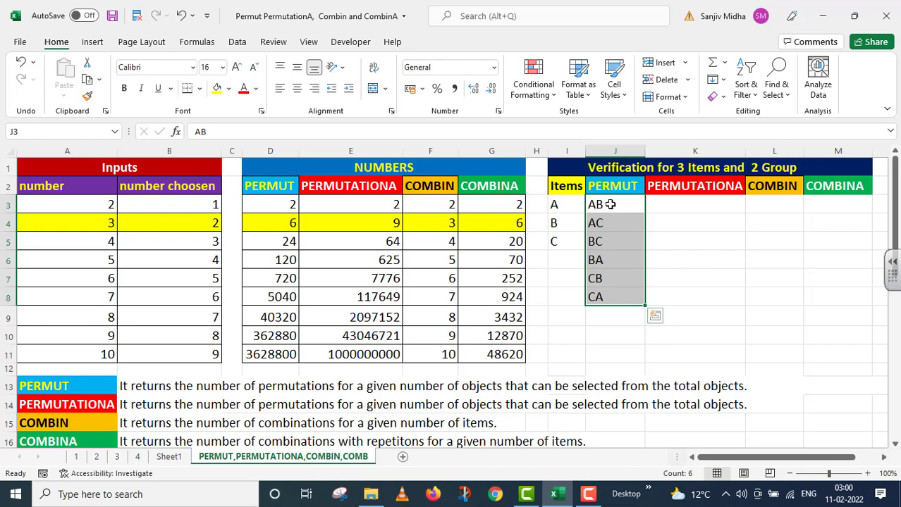
{"action": "left_click", "coordinate": [591, 260]}
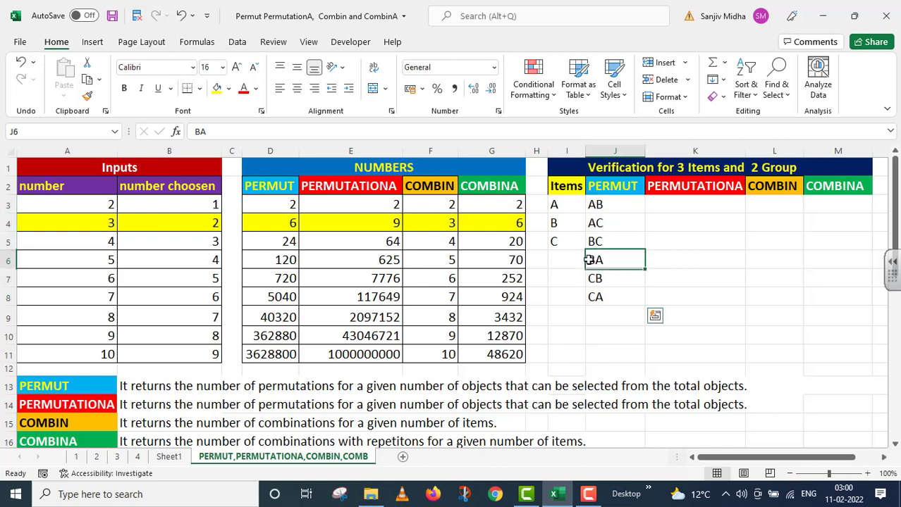
{"action": "left_click", "coordinate": [601, 204]}
{"action": "left_click", "coordinate": [596, 261]}
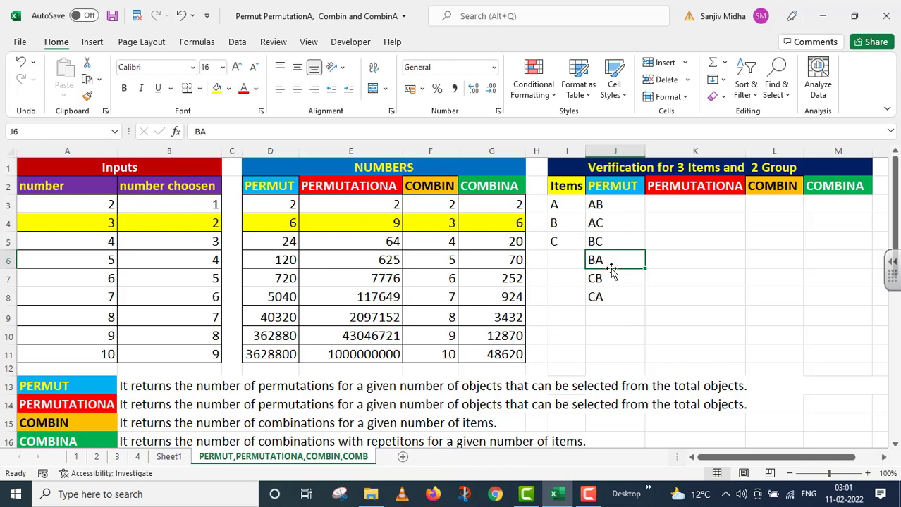
Copy the pairs in J3:J8 into the verification table's PERMUTATIONA column starting at K3.
{"action": "left_click", "coordinate": [672, 205]}
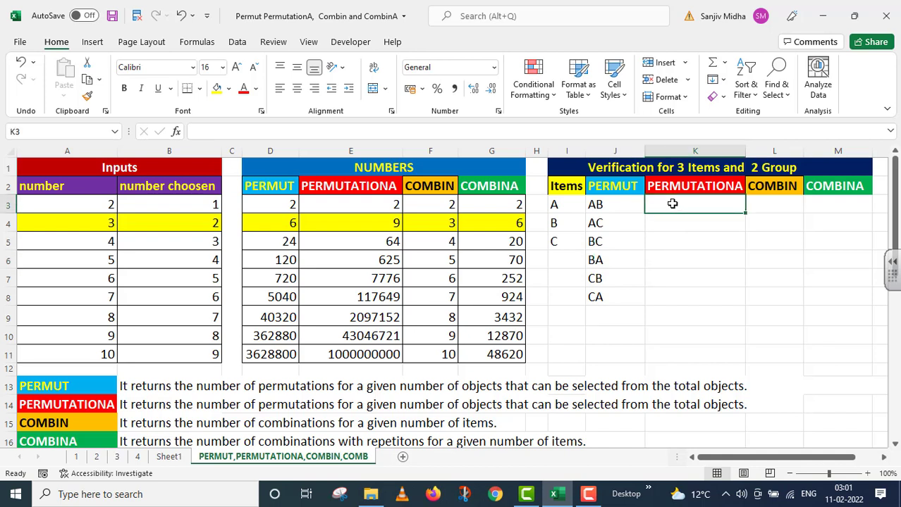
{"action": "left_click_drag", "start_coordinate": [601, 204], "coordinate": [614, 301]}
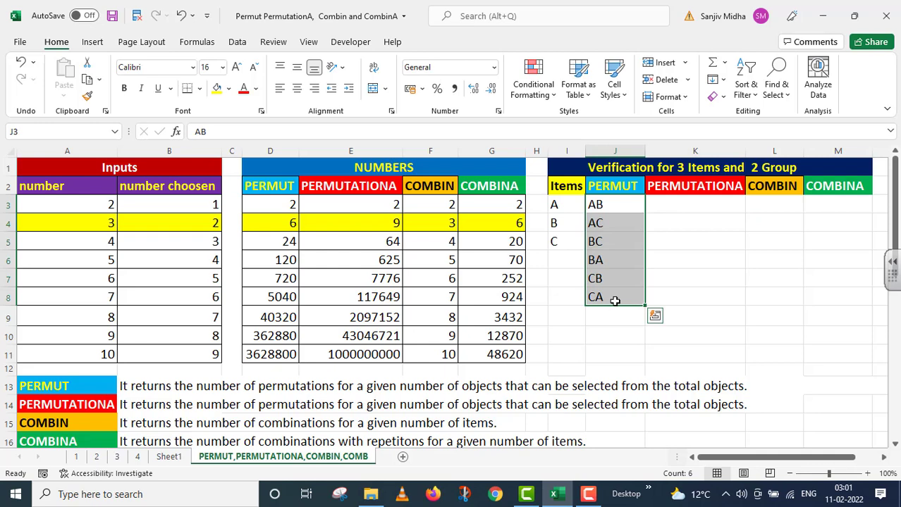
{"action": "key", "text": "ctrl+c"}
{"action": "left_click", "coordinate": [680, 204]}
{"action": "key", "text": "ctrl+v"}
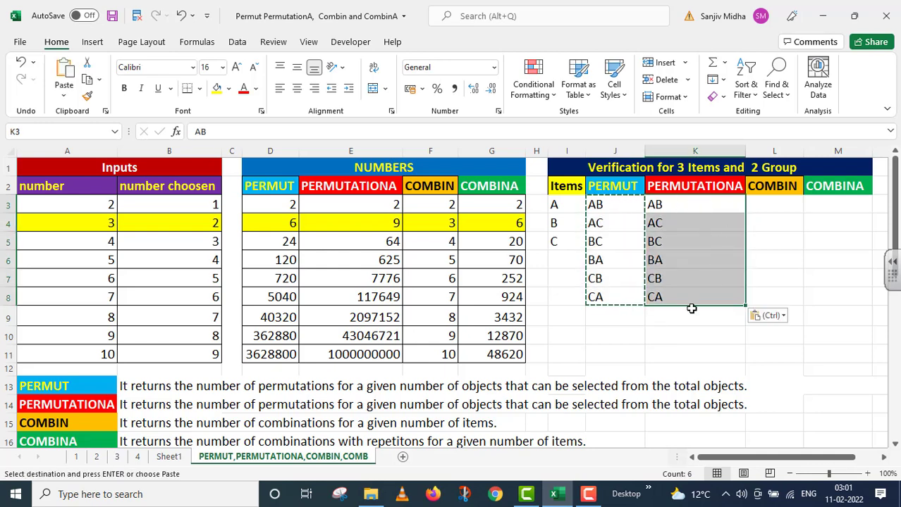
Add the repeated pairs AA, BB and CC in K9 to K11 and check them against the PERMUTATIONA result in E4.
{"action": "left_click", "coordinate": [656, 311]}
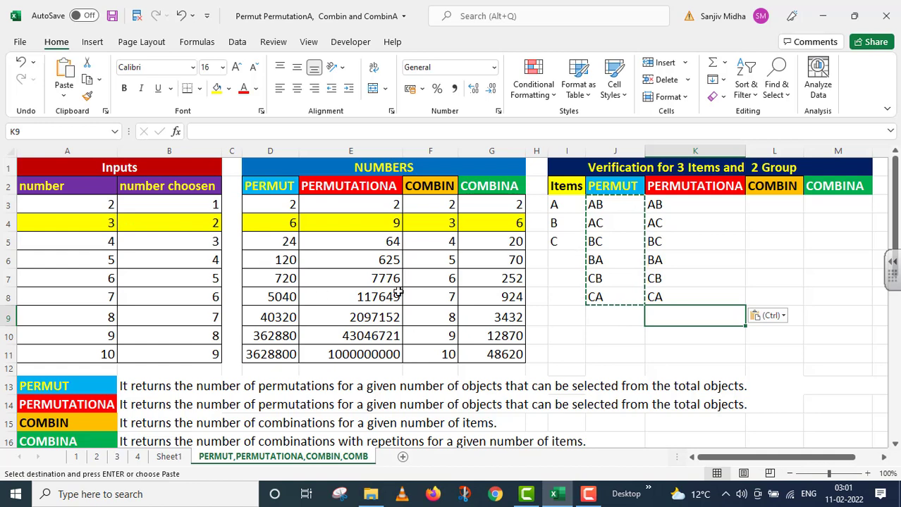
{"action": "type", "text": "AA"}
{"action": "left_click", "coordinate": [665, 334]}
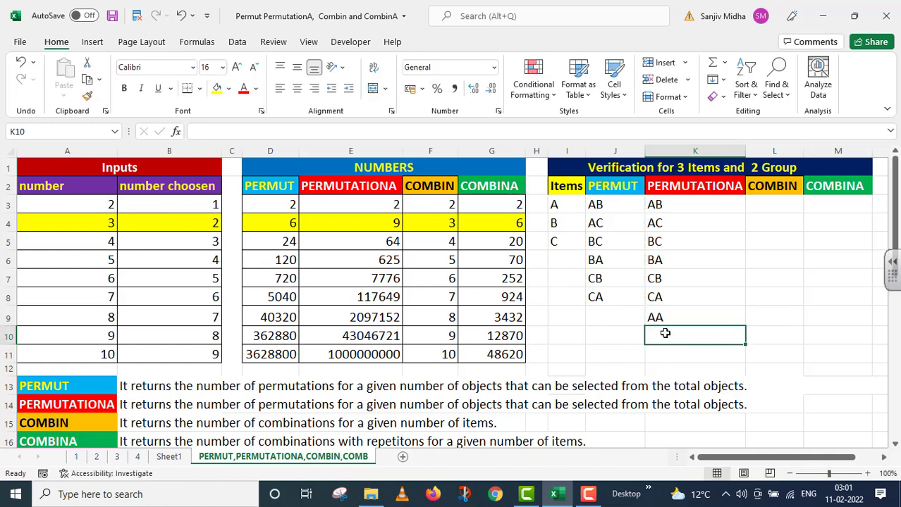
{"action": "type", "text": "BB"}
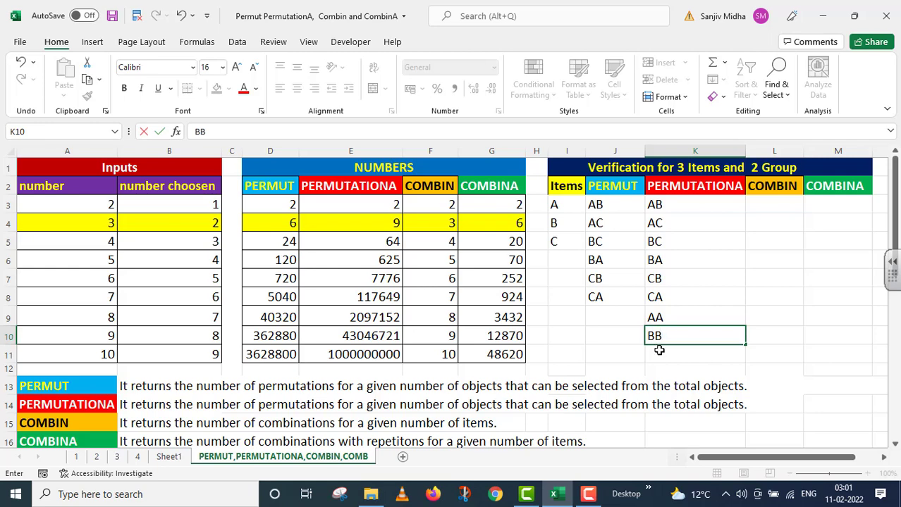
{"action": "left_click", "coordinate": [653, 353]}
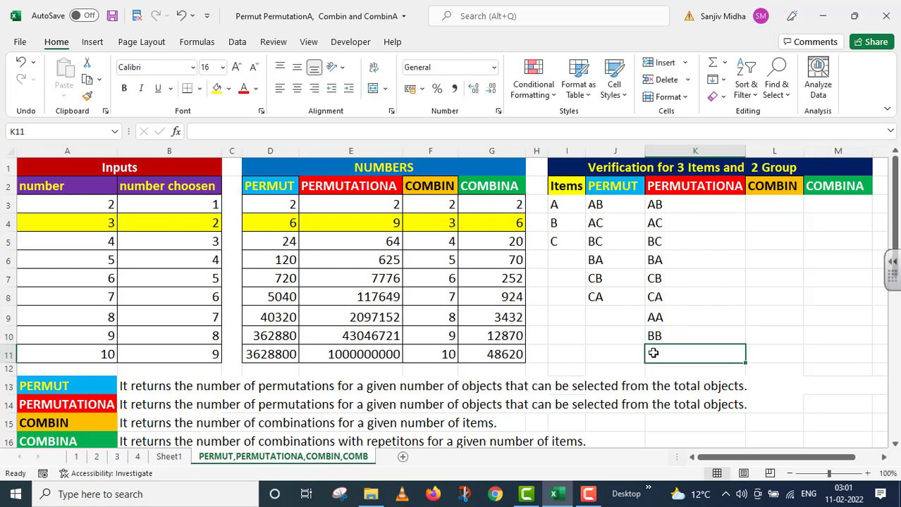
{"action": "type", "text": "CC"}
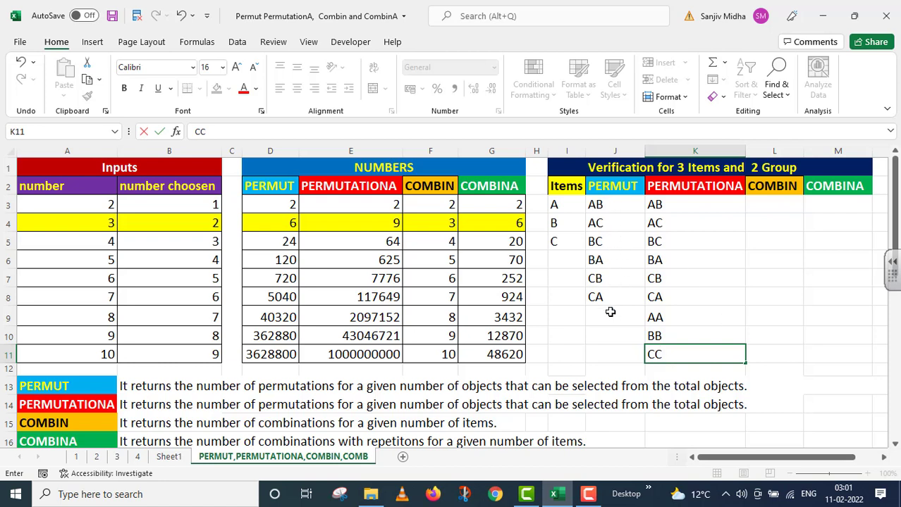
{"action": "left_click", "coordinate": [313, 223]}
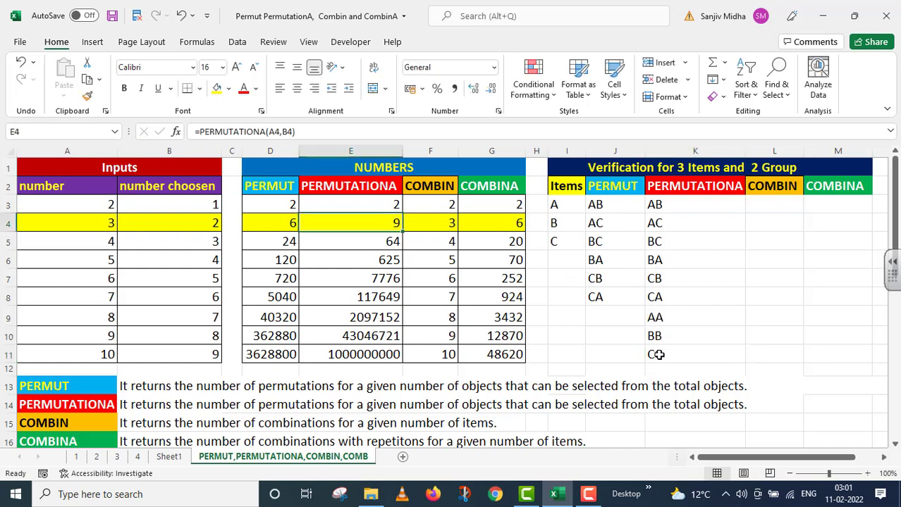
Enter the pairs AB, BC and CA in L3 to L5 of the verification table's COMBIN column.
{"action": "left_click", "coordinate": [766, 205]}
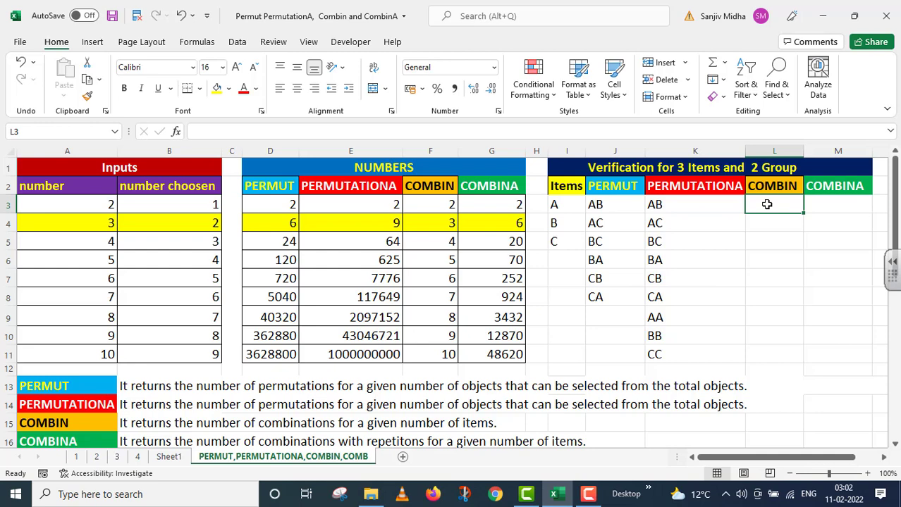
{"action": "type", "text": "AB"}
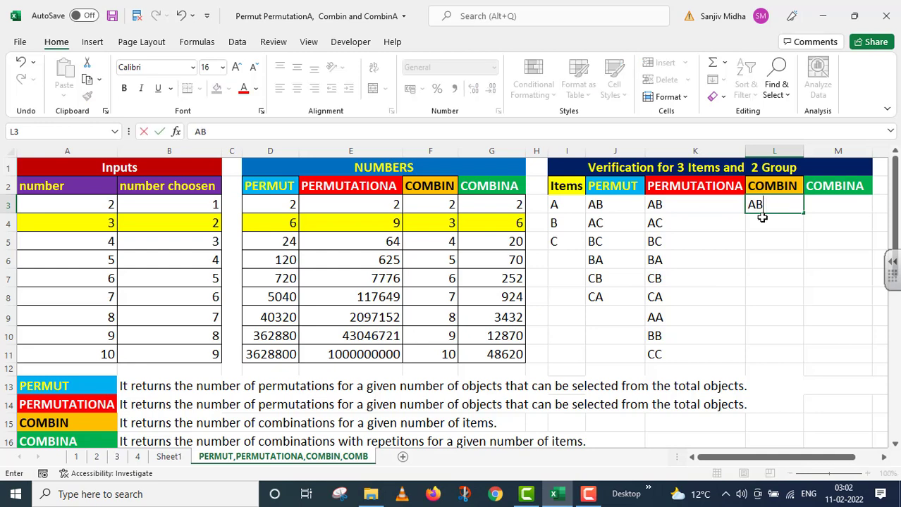
{"action": "key", "text": "Return"}
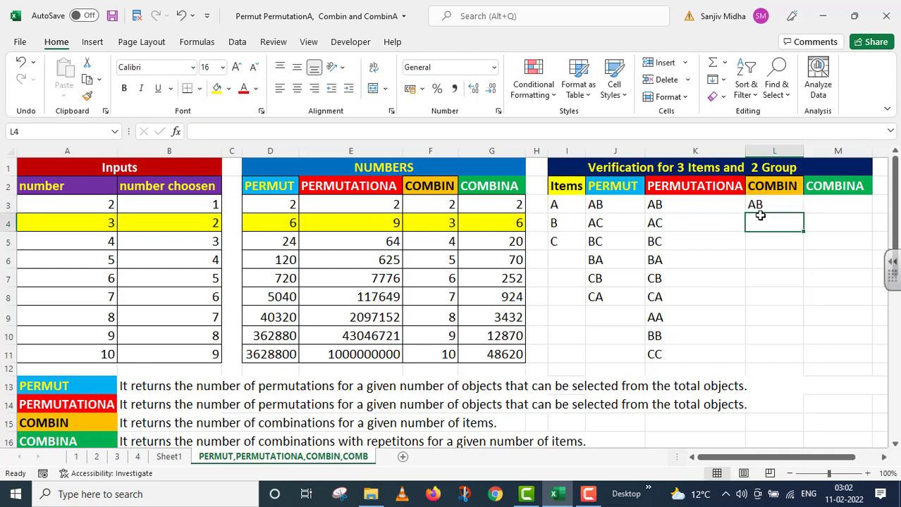
{"action": "type", "text": "BC"}
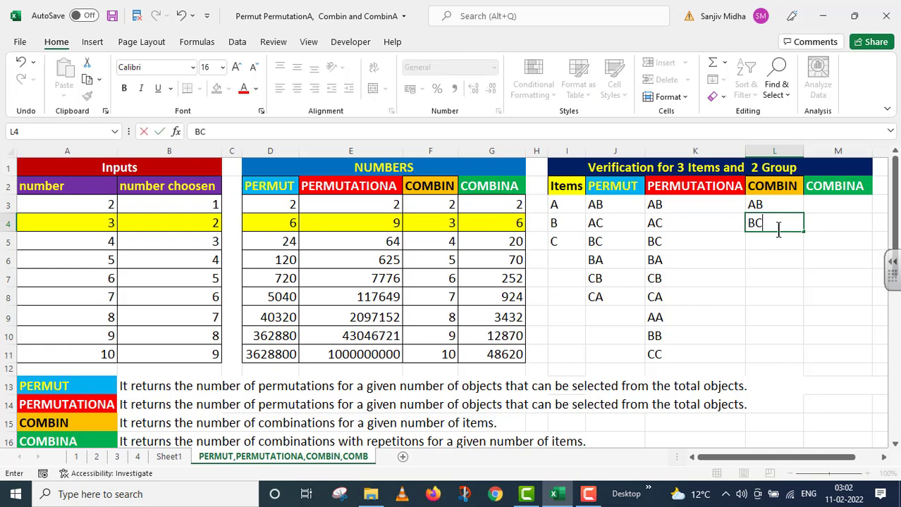
{"action": "left_click", "coordinate": [762, 244]}
{"action": "type", "text": "CA"}
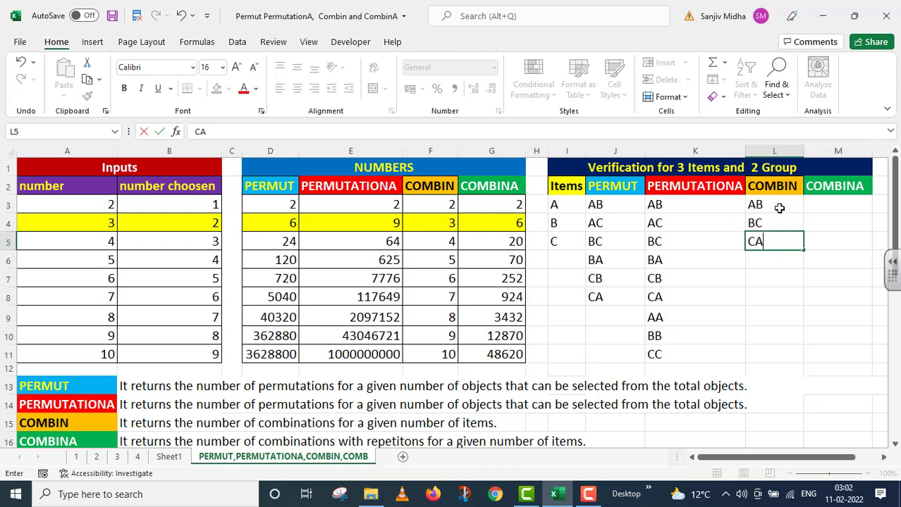
{"action": "left_click", "coordinate": [767, 258]}
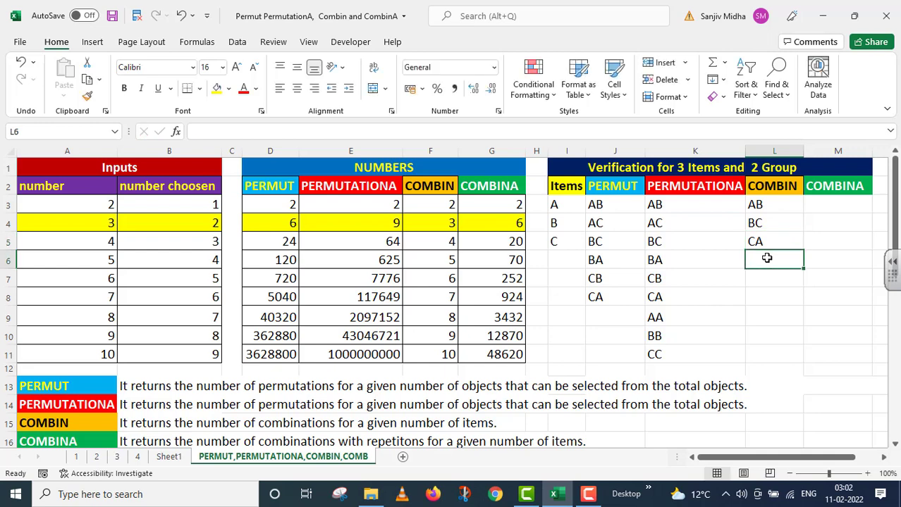
Copy the pairs in L3:L5 into the verification table's COMBINA column starting at M3.
{"action": "left_click", "coordinate": [820, 203]}
{"action": "left_click_drag", "start_coordinate": [764, 202], "coordinate": [771, 241]}
{"action": "key", "text": "ctrl+c"}
{"action": "left_click", "coordinate": [843, 204]}
{"action": "key", "text": "ctrl+v"}
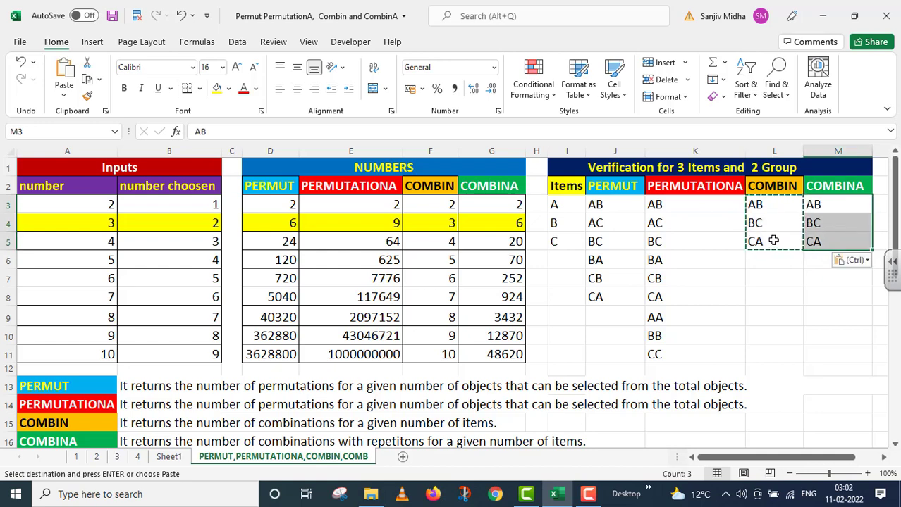
Add the repeated pairs AA, BB and CC in M6 to M8 of the COMBINA column.
{"action": "left_click", "coordinate": [816, 261]}
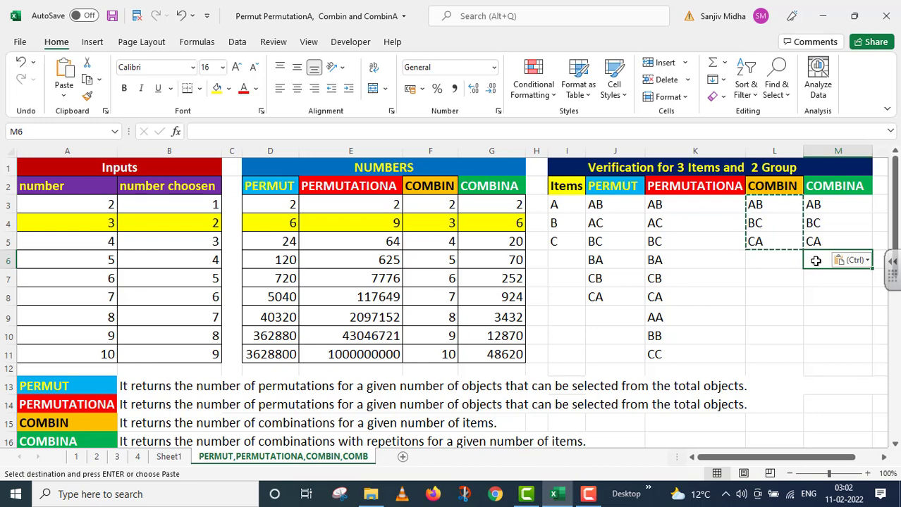
{"action": "type", "text": "AA"}
{"action": "key", "text": "Return"}
{"action": "type", "text": "BB"}
{"action": "key", "text": "Return"}
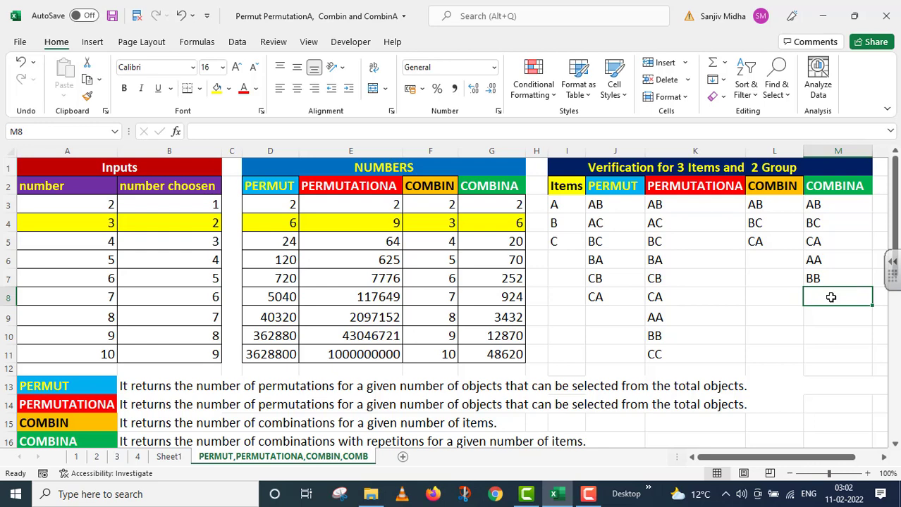
{"action": "type", "text": "CC"}
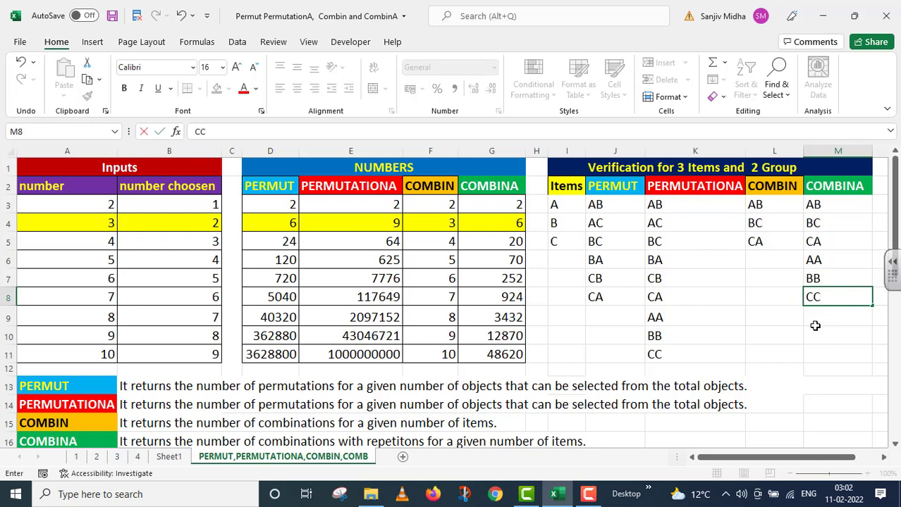
{"action": "key", "text": "Return"}
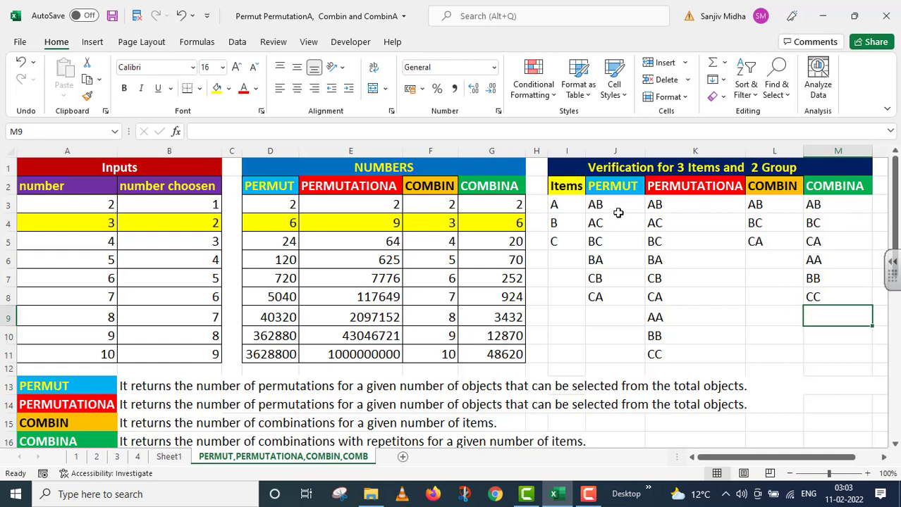
Compare the PERMUT, PERMUTATIONA and COMBIN results in D4, E4 and F4 with the pairs listed in the verification table.
{"action": "left_click", "coordinate": [281, 226]}
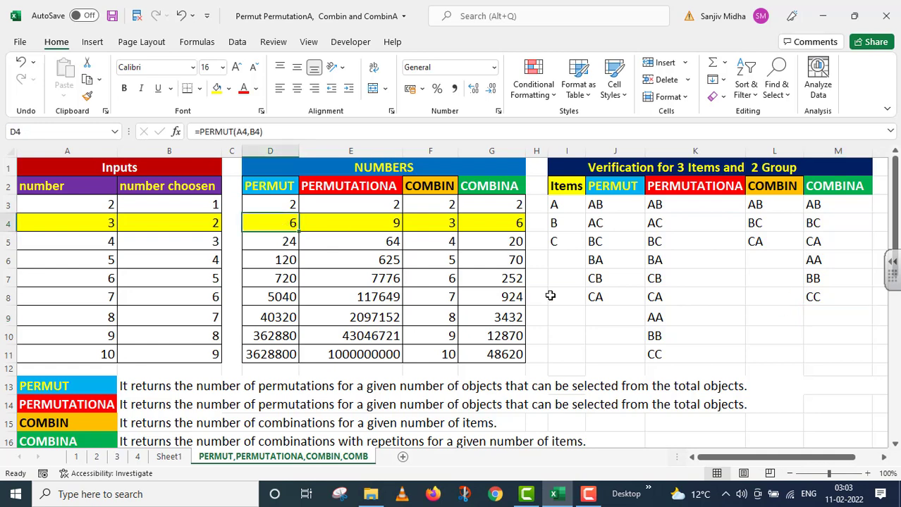
{"action": "left_click", "coordinate": [384, 223]}
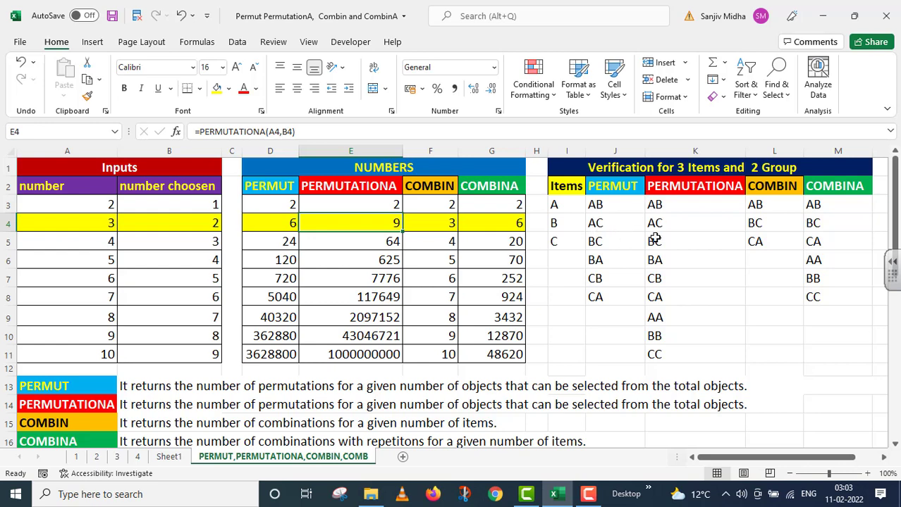
{"action": "left_click", "coordinate": [654, 354]}
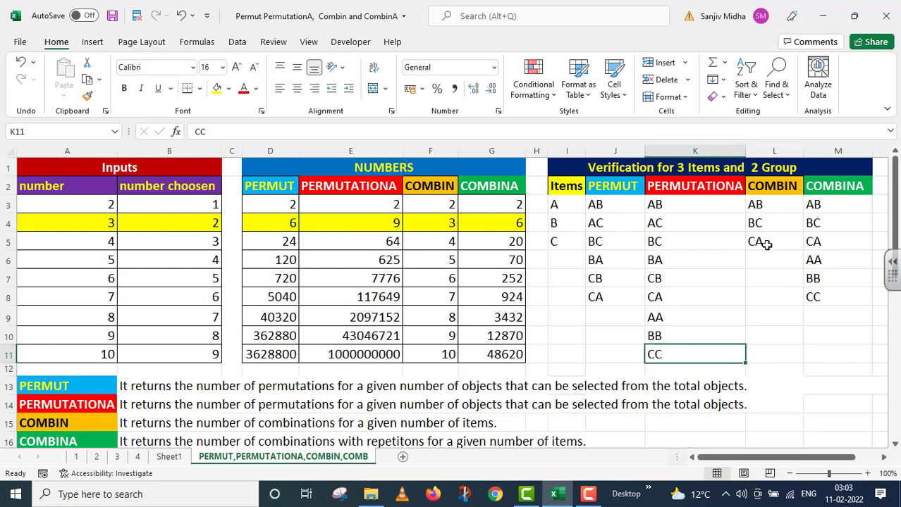
{"action": "left_click", "coordinate": [438, 226]}
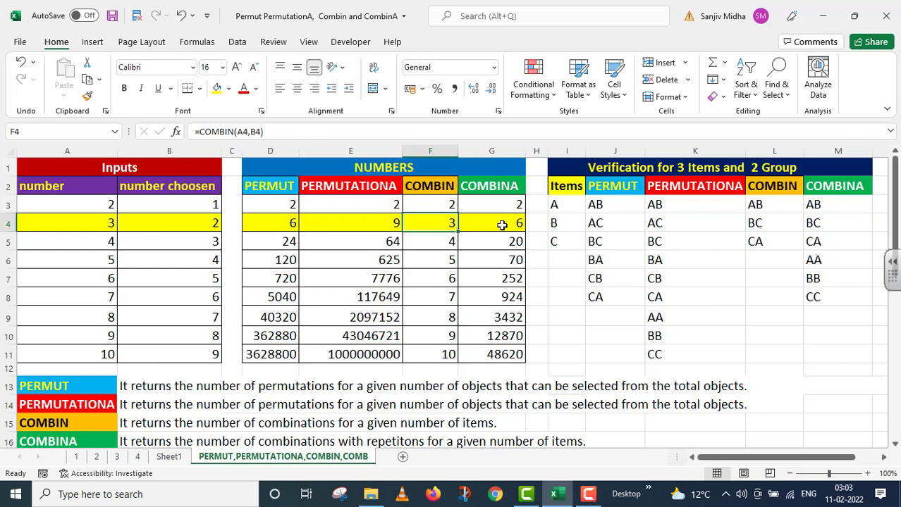
Apply all borders to the verification table's cells I3:M11.
{"action": "left_click_drag", "start_coordinate": [554, 205], "coordinate": [837, 350]}
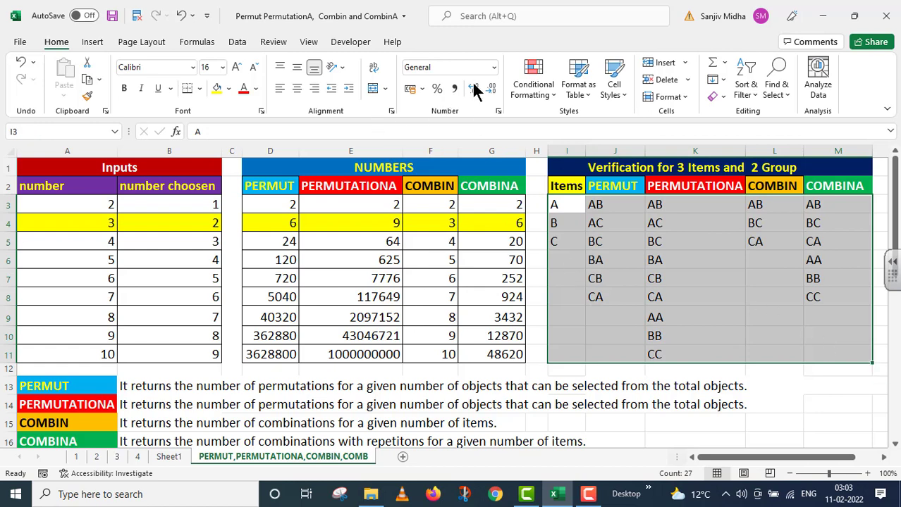
{"action": "left_click", "coordinate": [198, 88]}
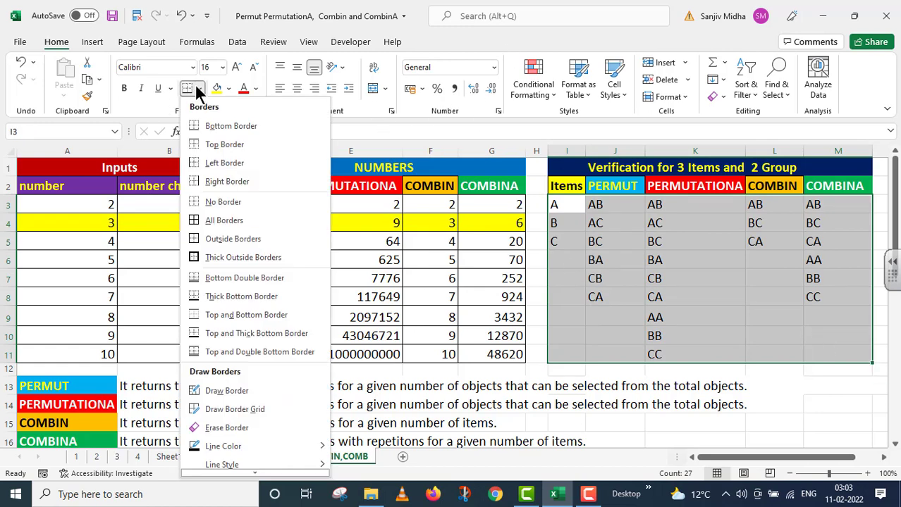
{"action": "left_click", "coordinate": [215, 220]}
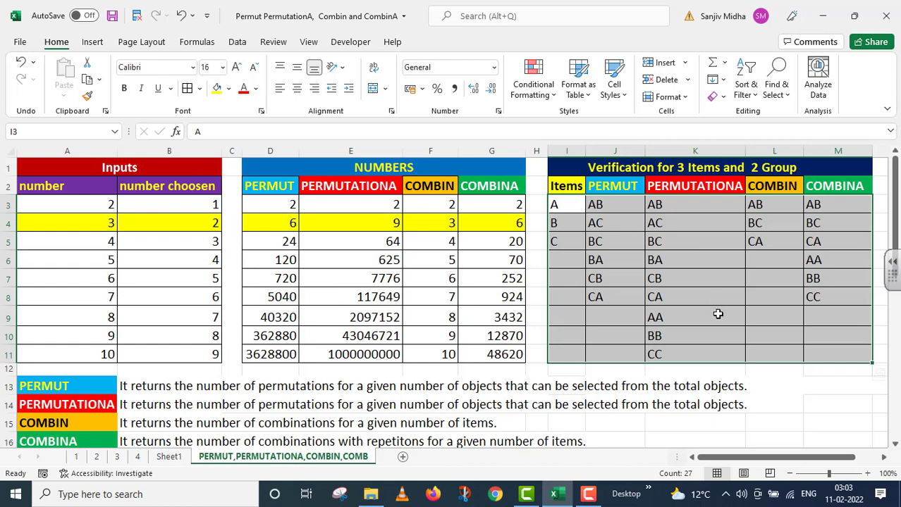
{"action": "left_click", "coordinate": [720, 350]}
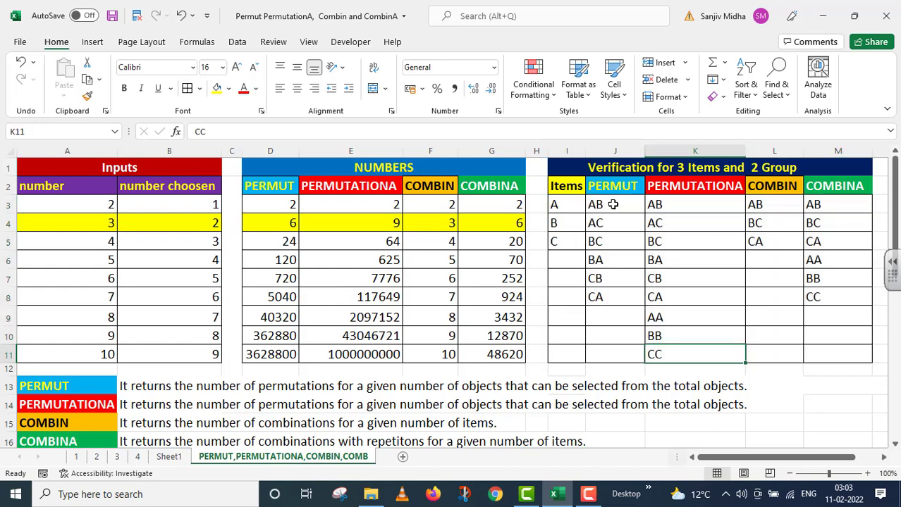